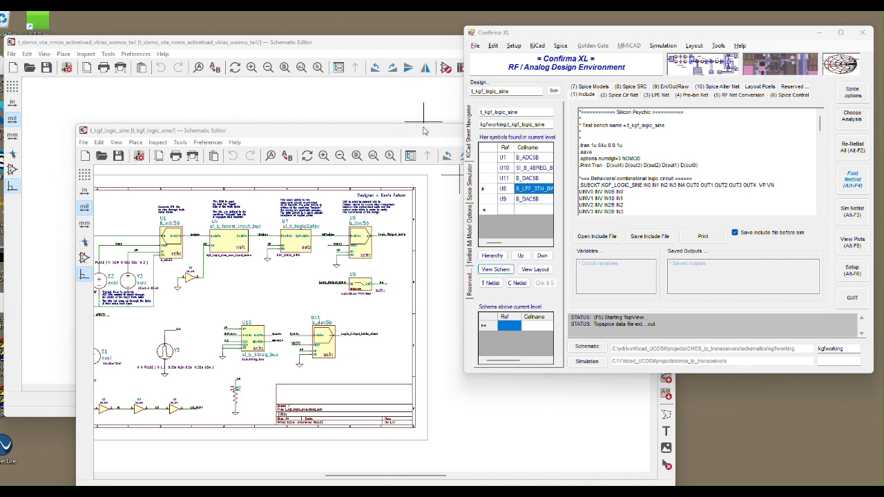
# Arrange the t_kgf_logic_sine schematic and Confirma-XL windows side by side, with the whole sheet in view and the OTA schematic reachable behind.
pyautogui.moveTo(424, 135); pyautogui.dragTo(401, 122)
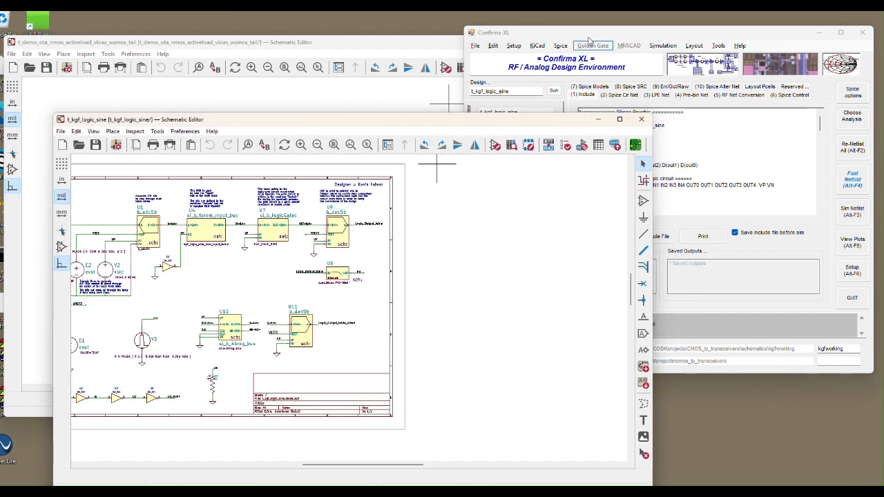
pyautogui.moveTo(590, 33); pyautogui.dragTo(592, 42)
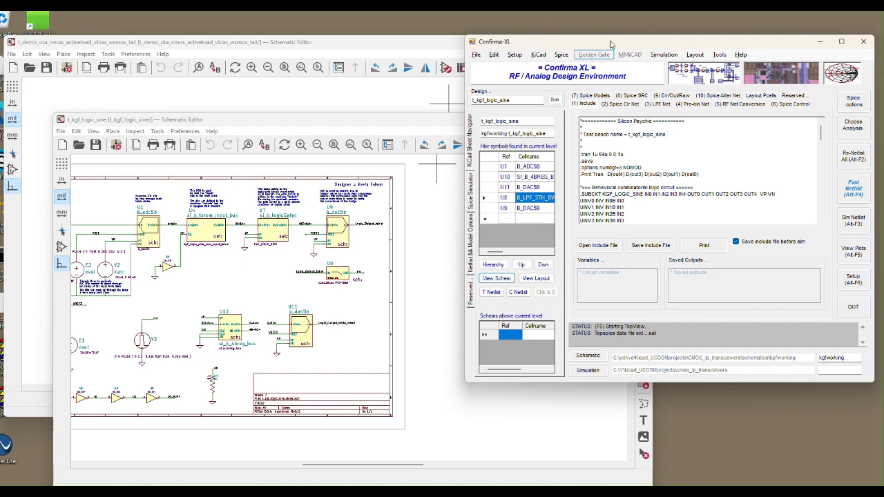
pyautogui.moveTo(610, 44); pyautogui.dragTo(616, 50)
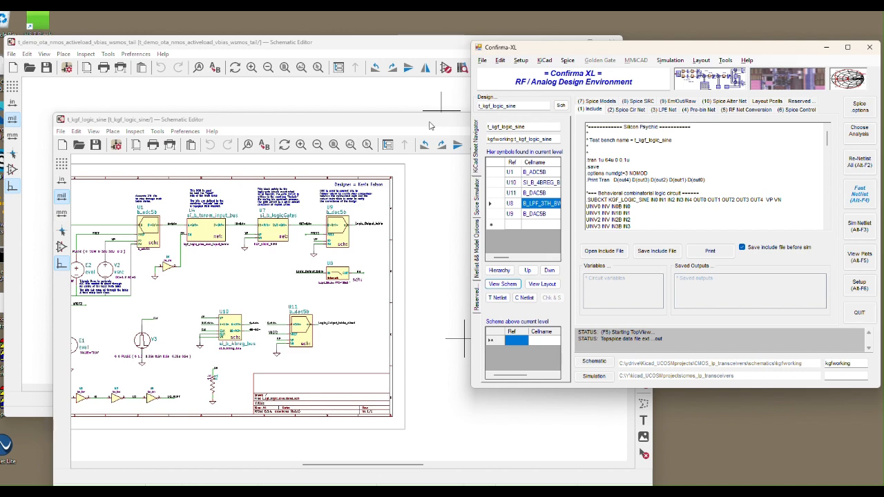
pyautogui.moveTo(429, 125); pyautogui.dragTo(407, 124)
pyautogui.click(586, 50)
pyautogui.moveTo(587, 51); pyautogui.dragTo(593, 51)
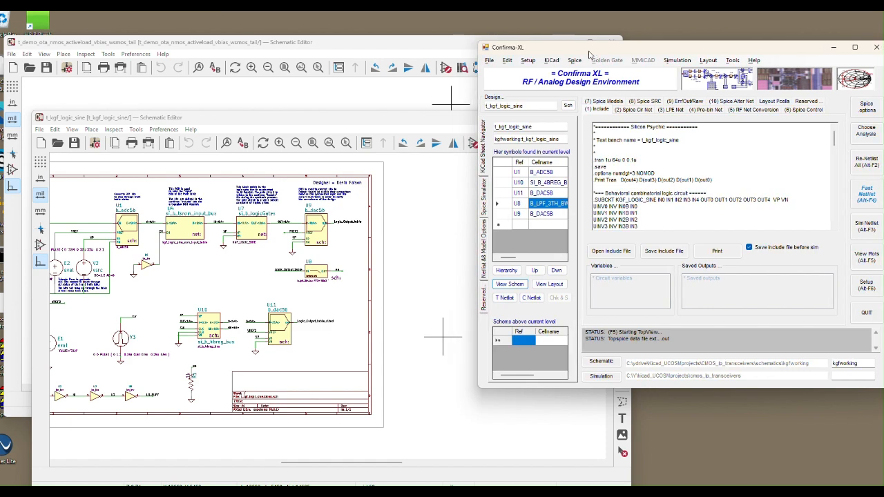
pyautogui.moveTo(542, 105); pyautogui.dragTo(485, 109)
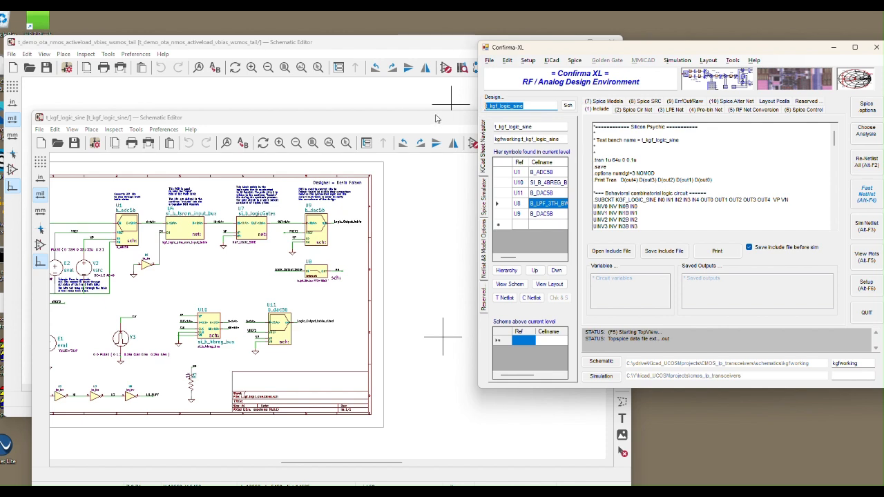
pyautogui.moveTo(435, 120); pyautogui.dragTo(433, 125)
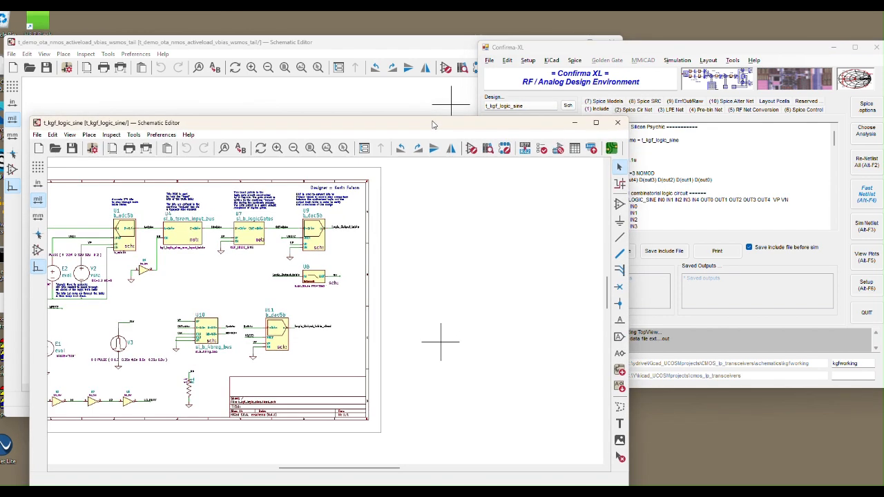
pyautogui.scroll(-5, 474, 239)
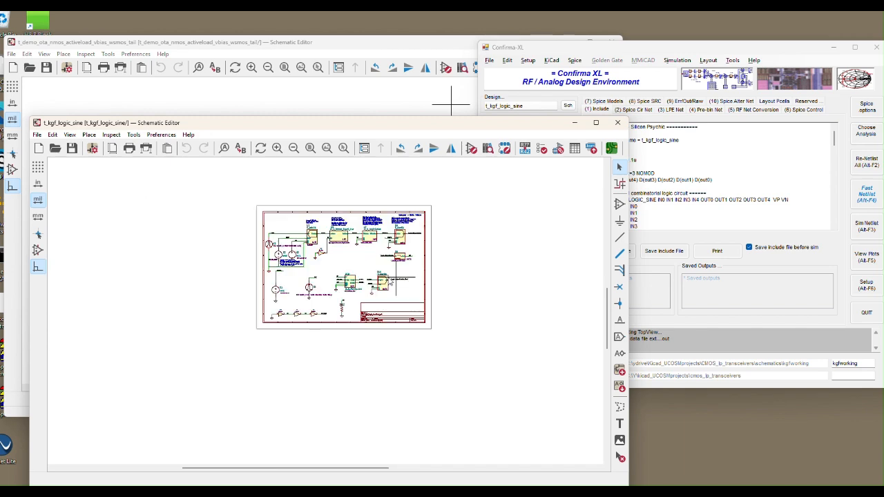
pyautogui.scroll(5, 344, 259)
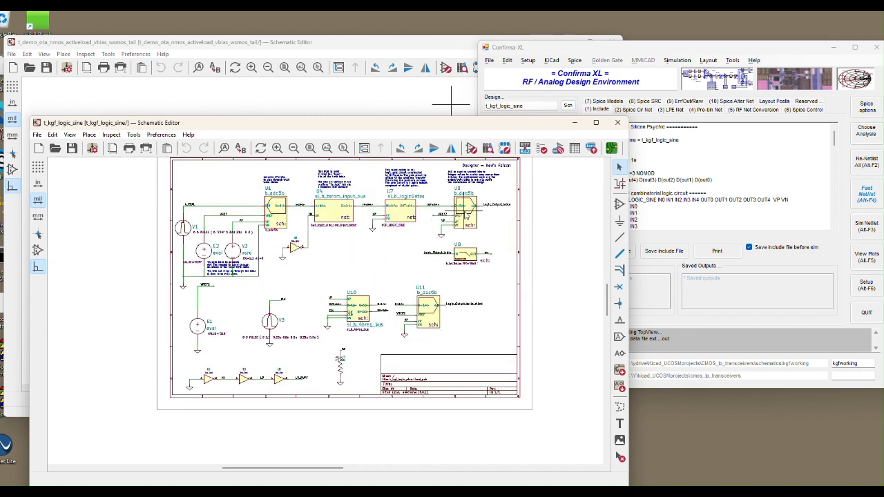
pyautogui.moveTo(344, 131); pyautogui.dragTo(329, 141)
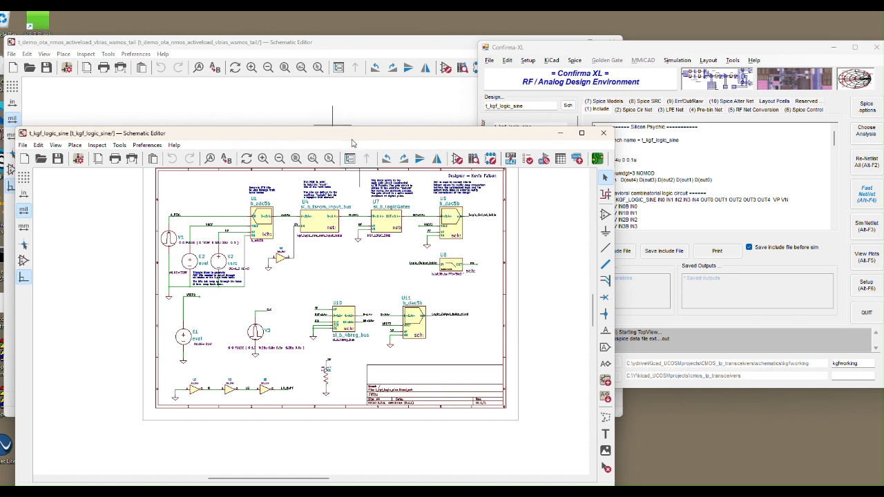
pyautogui.moveTo(355, 138); pyautogui.dragTo(348, 132)
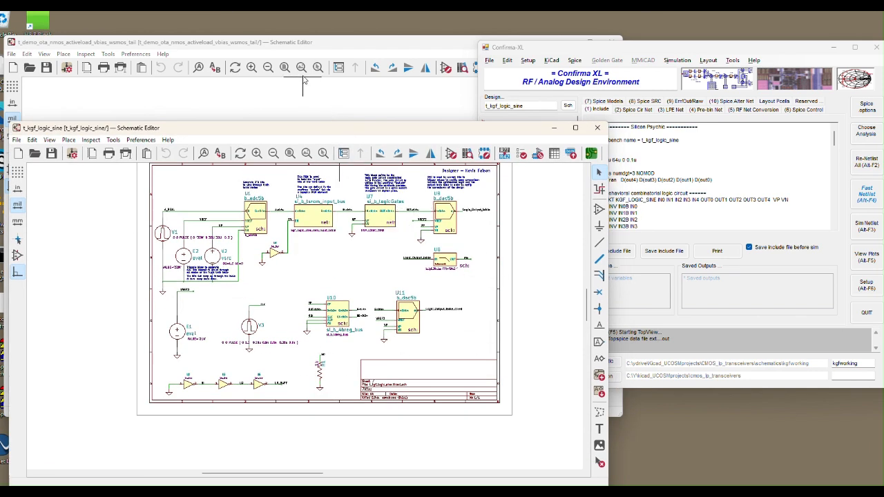
# Bring the t_demo_ota_nmos_activeload_vbias_wsmos_tail schematic forward and examine amplifier U1 and its bias connections.
pyautogui.click(296, 46)
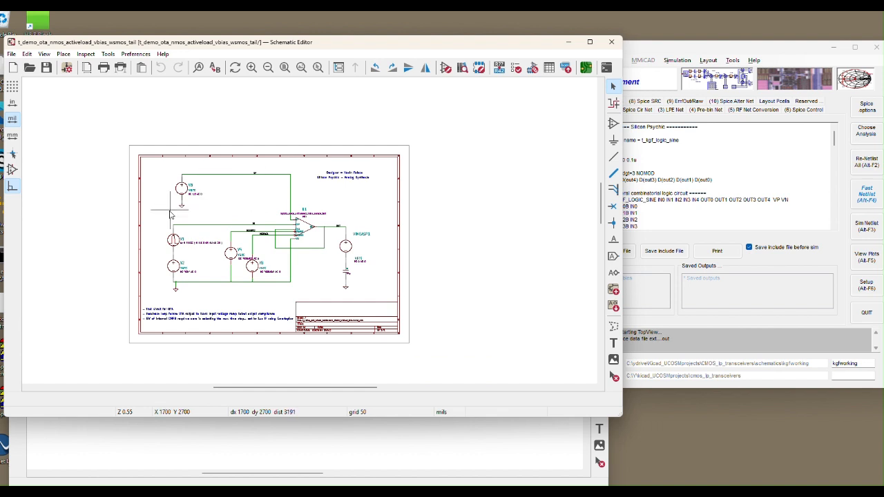
pyautogui.scroll(3, 303, 243)
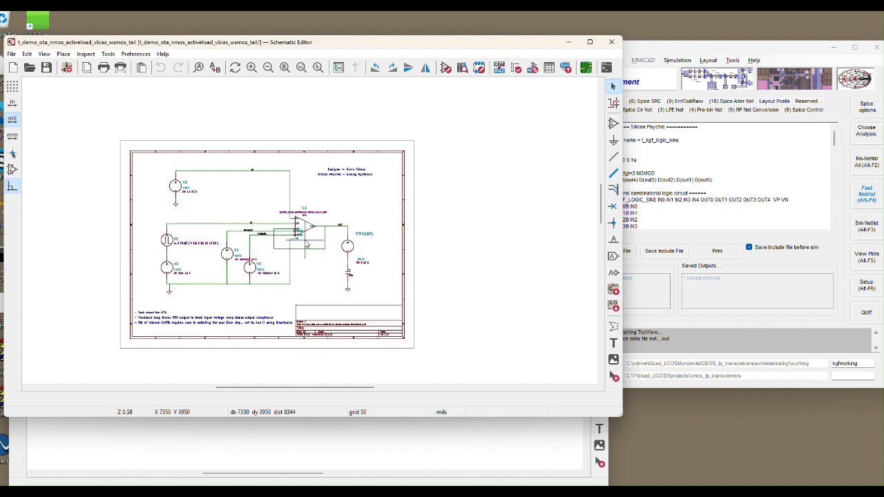
pyautogui.scroll(-4, 306, 244)
pyautogui.scroll(7, 311, 214)
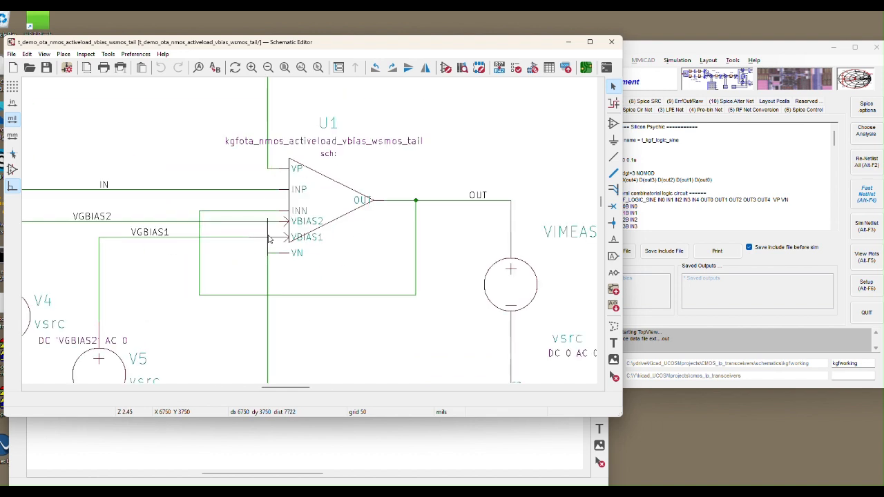
pyautogui.scroll(-5, 318, 209)
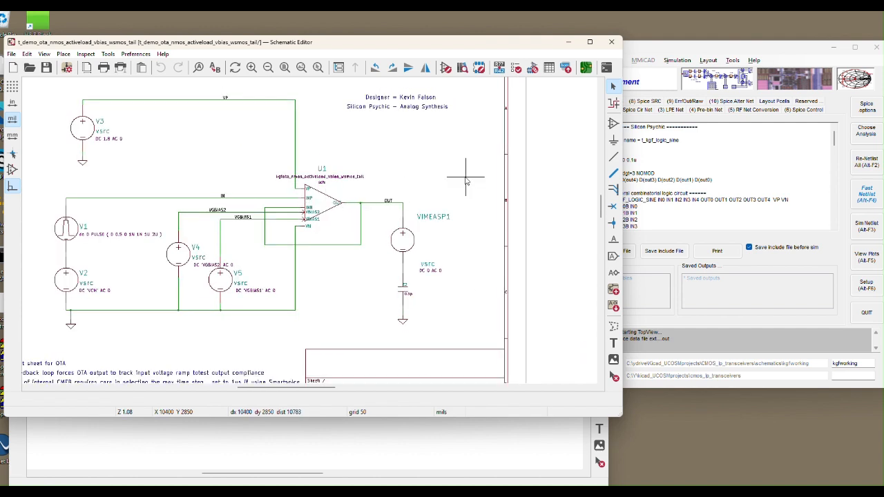
# Pass the OTA test bench schematic to Confirma-XL with the Pass2ConfirmaXL_includePath bill-of-materials generator, accepting the proposed cell name.
pyautogui.moveTo(657, 54); pyautogui.dragTo(697, 39)
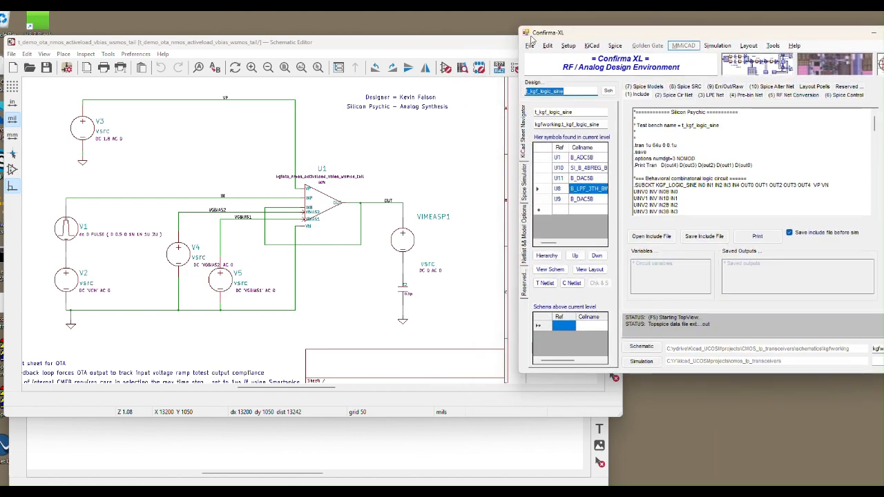
pyautogui.click(467, 46)
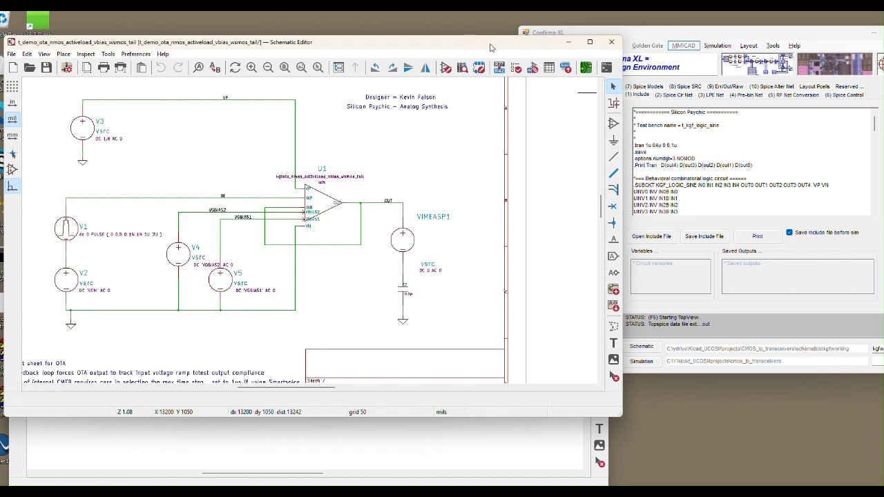
pyautogui.click(565, 67)
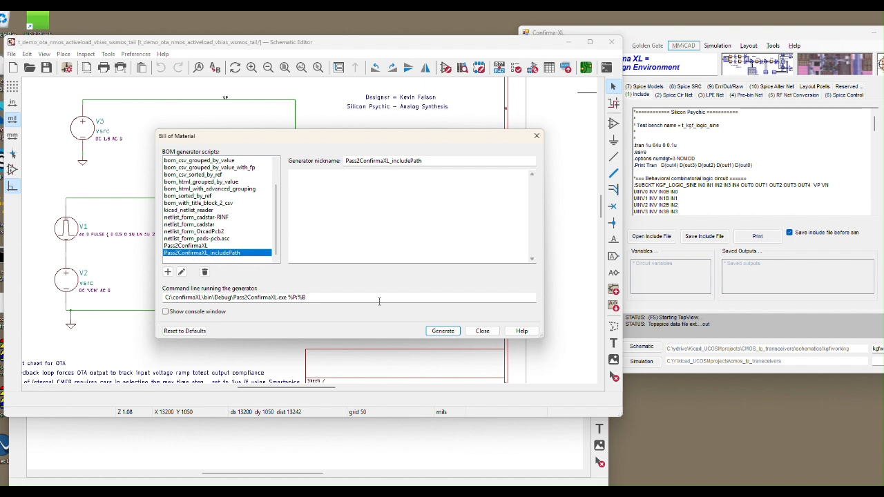
pyautogui.click(443, 331)
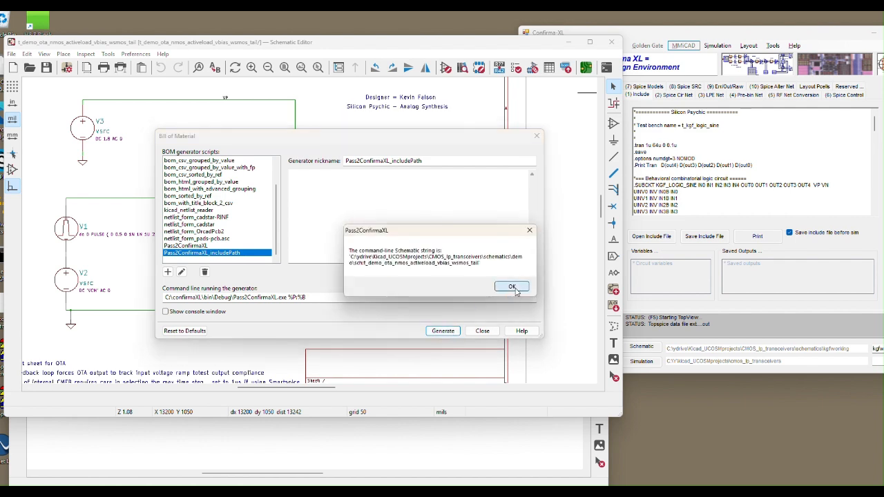
pyautogui.click(512, 286)
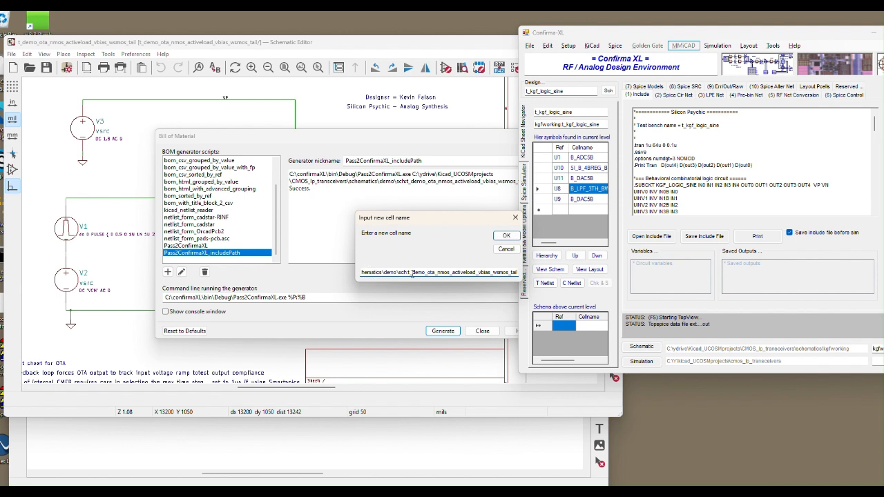
pyautogui.click(506, 236)
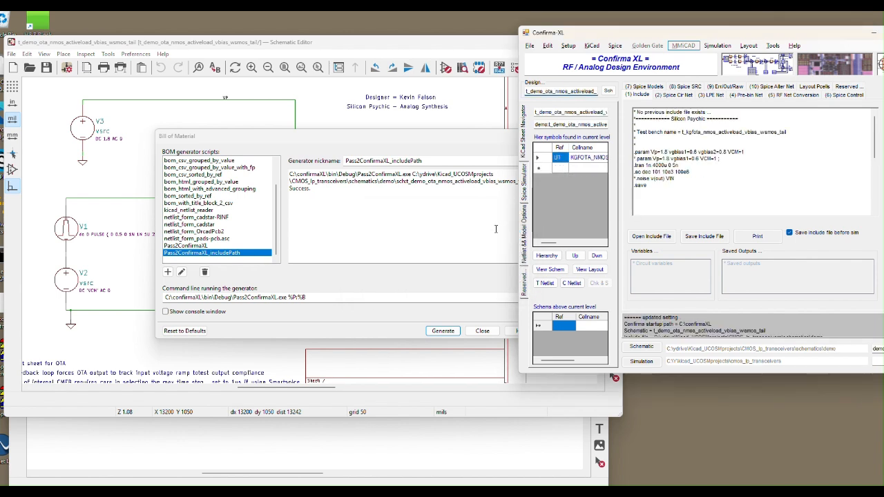
pyautogui.click(466, 142)
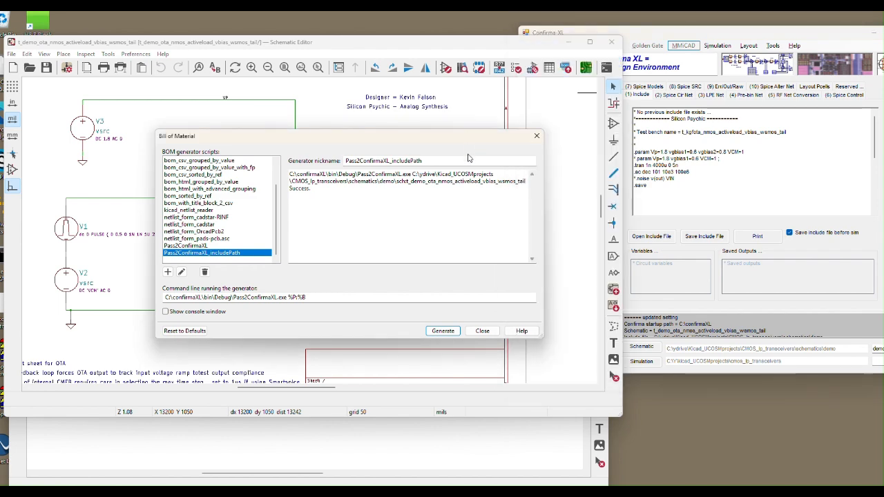
pyautogui.click(485, 331)
# Switch to Confirma-XL, shift its window slightly, and check the loaded design name.
pyautogui.click(695, 36)
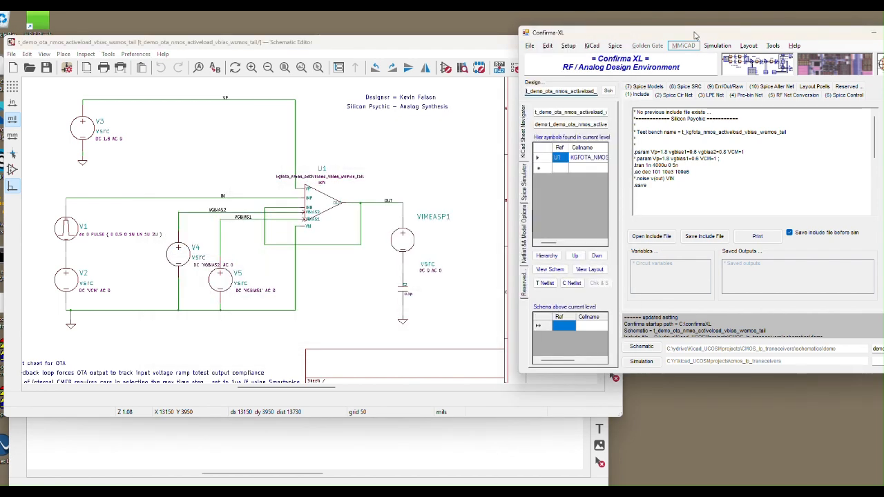
pyautogui.moveTo(694, 36); pyautogui.dragTo(685, 36)
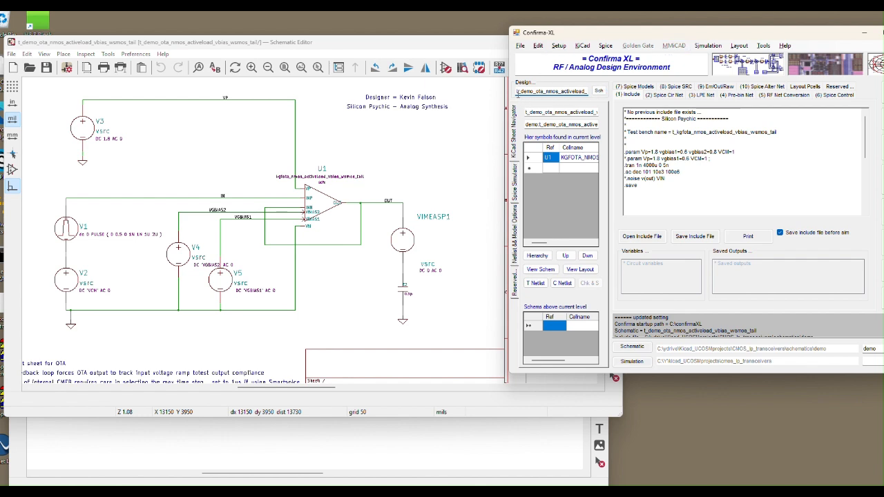
pyautogui.moveTo(516, 93); pyautogui.dragTo(585, 94)
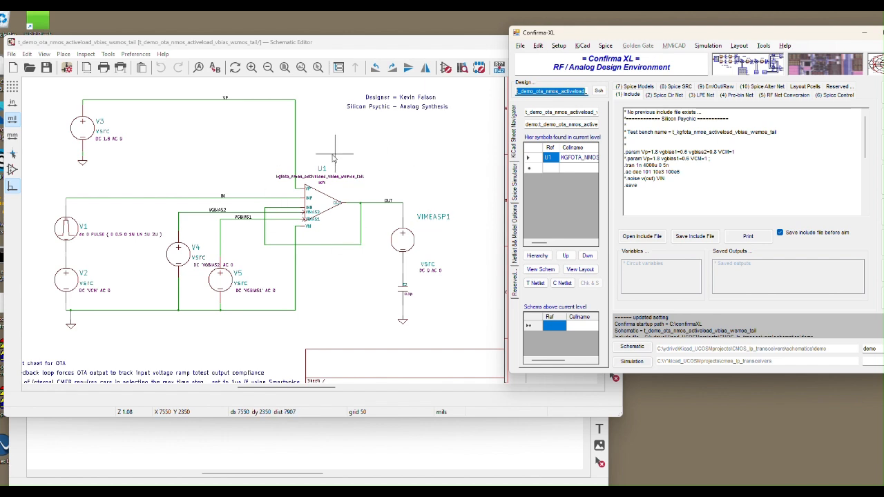
# Return to the OTA test bench schematic and examine U1, supply source V3, the input and bias sources, and the output load.
pyautogui.click(455, 250)
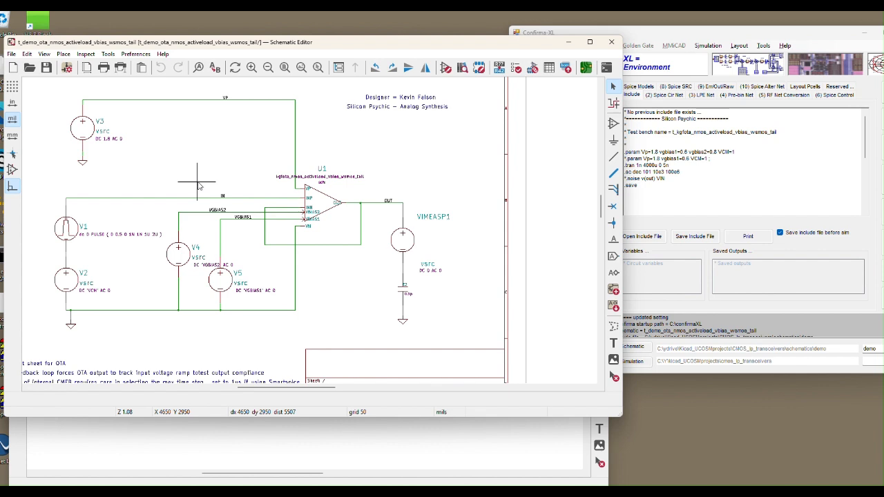
pyautogui.scroll(3, 276, 195)
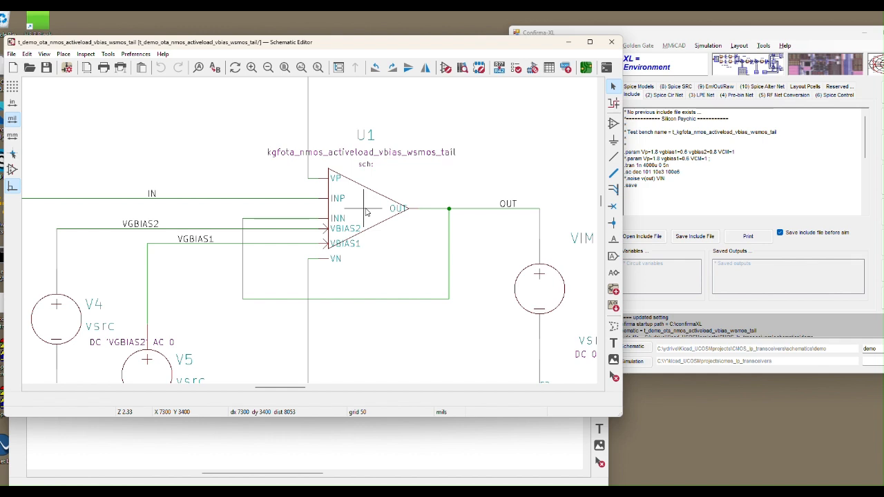
pyautogui.scroll(3, 364, 154)
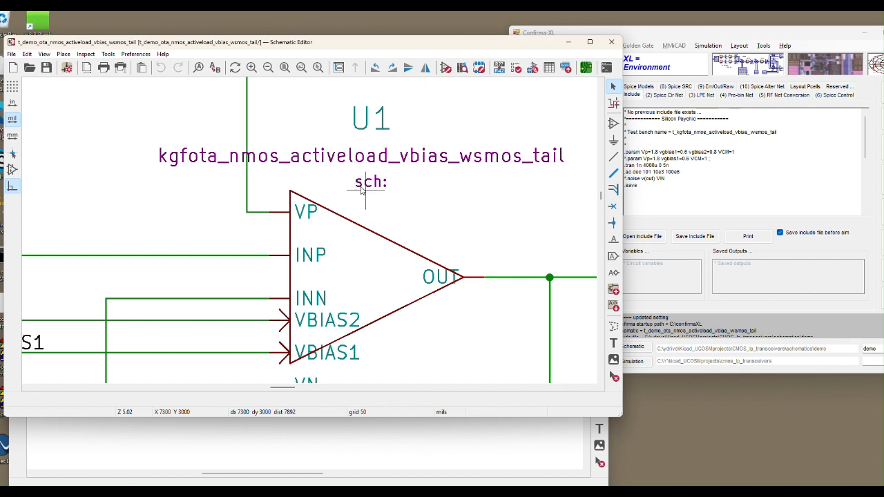
pyautogui.scroll(-5, 388, 220)
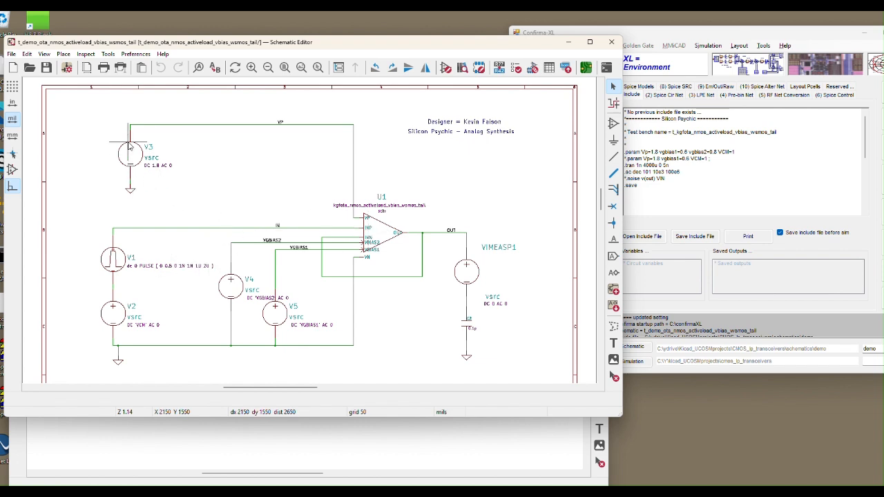
pyautogui.scroll(3, 121, 163)
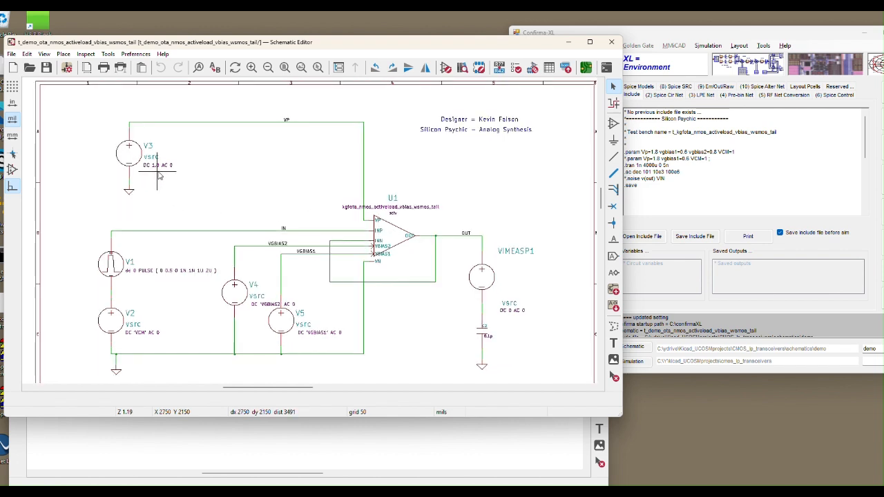
pyautogui.scroll(-3, 173, 160)
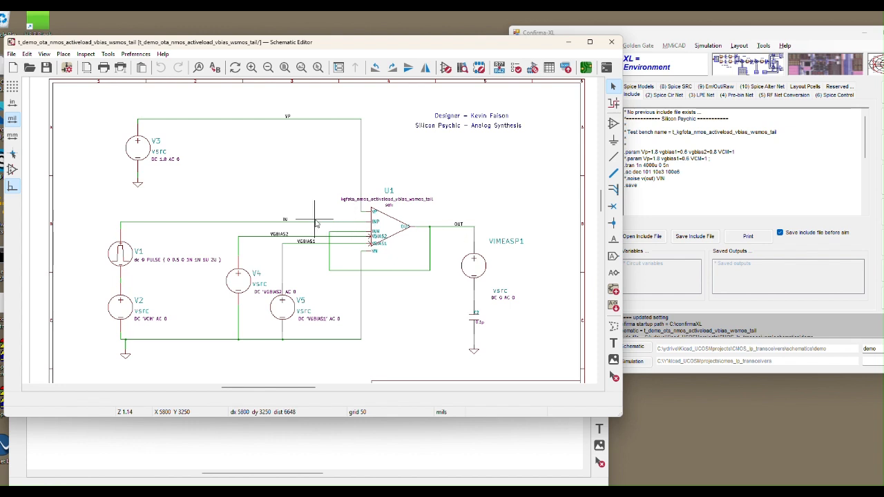
pyautogui.scroll(-2, 391, 223)
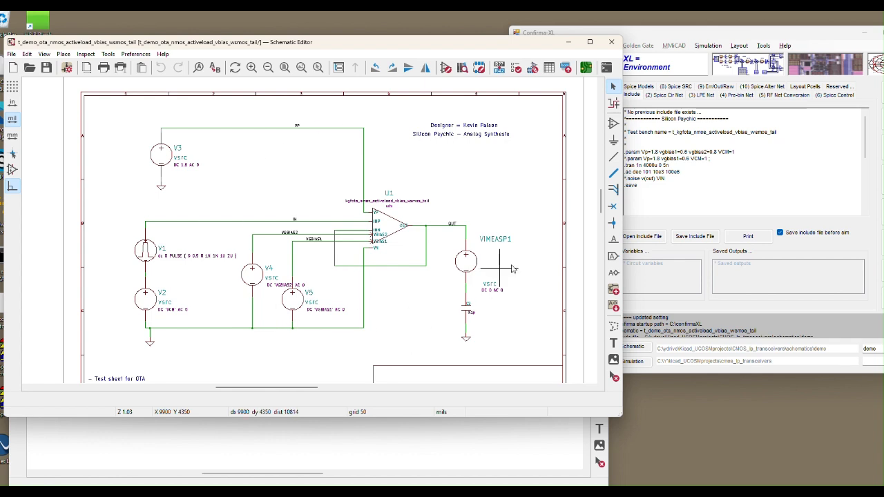
# Open the schematic of symbol U1 from Confirma-XL, move its window lower, and bring the test bench schematic back in front.
pyautogui.click(674, 38)
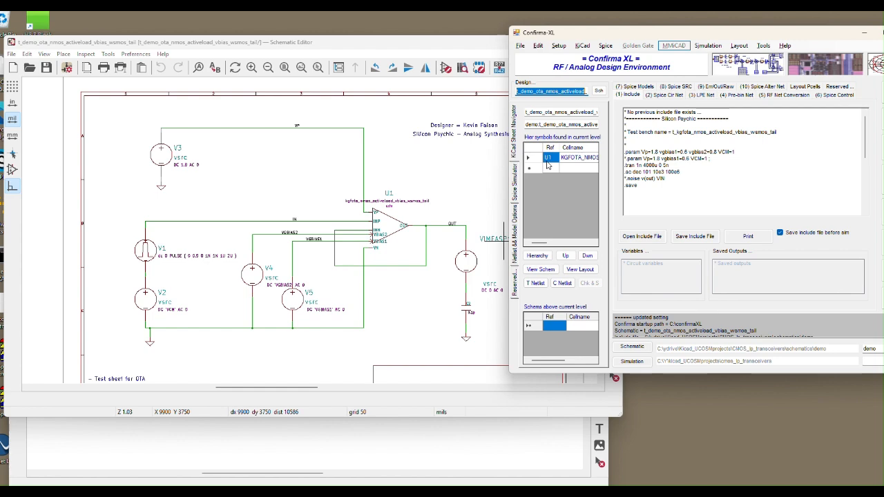
pyautogui.click(547, 270)
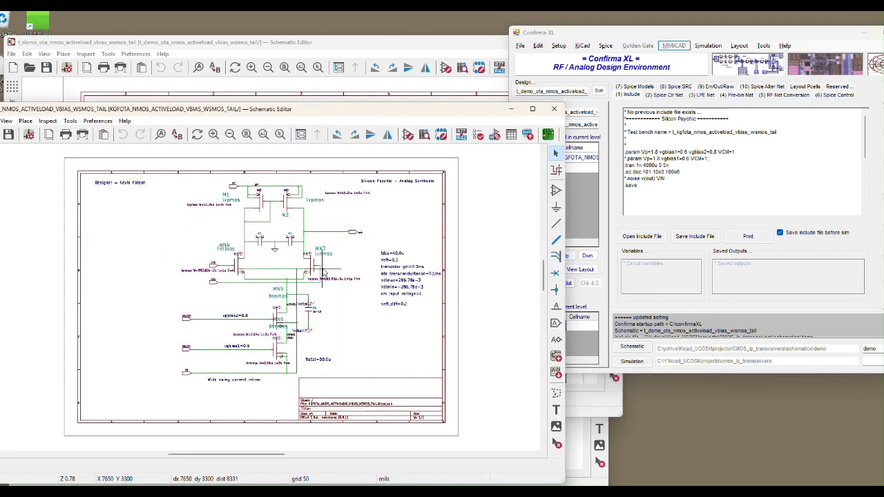
pyautogui.moveTo(351, 111); pyautogui.dragTo(348, 140)
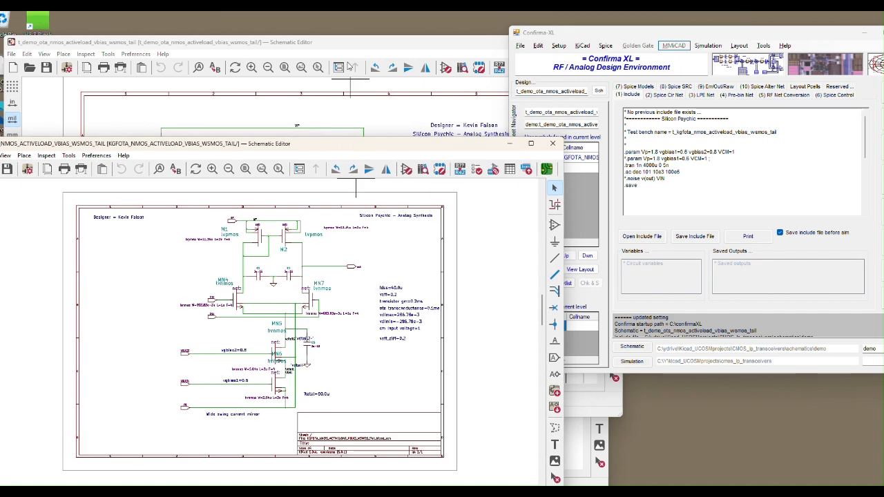
pyautogui.click(345, 58)
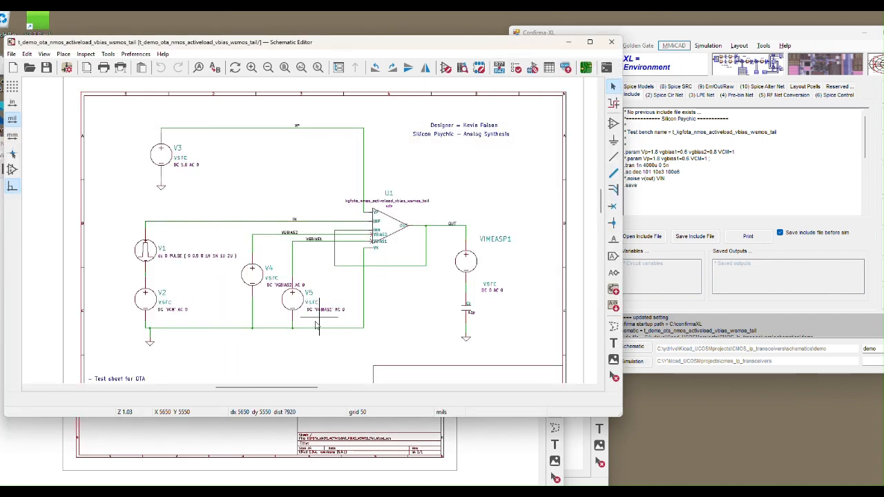
# Bring the schematic of U1 back in front of the test bench and shift the Confirma-XL window clear of it.
pyautogui.click(238, 432)
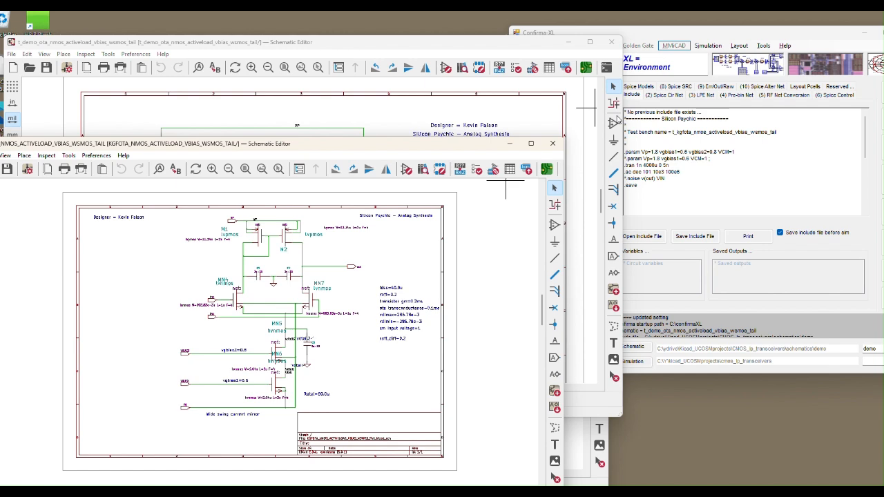
pyautogui.moveTo(652, 35); pyautogui.dragTo(668, 34)
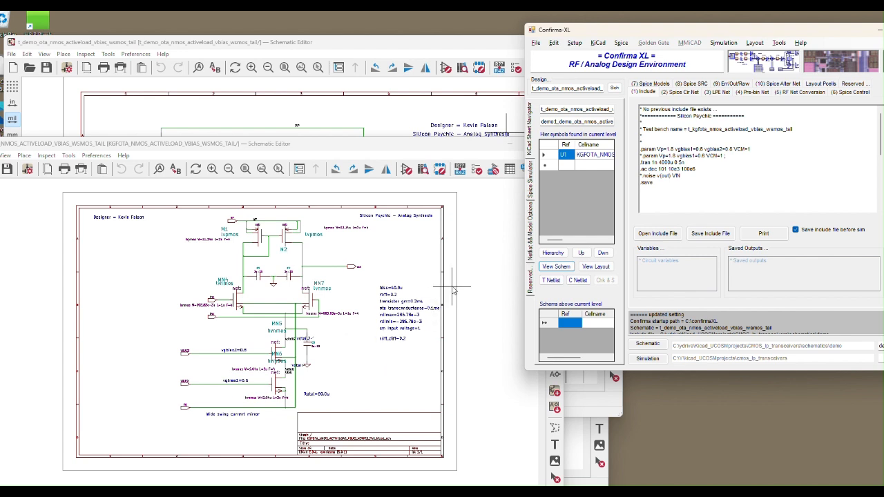
pyautogui.click(411, 148)
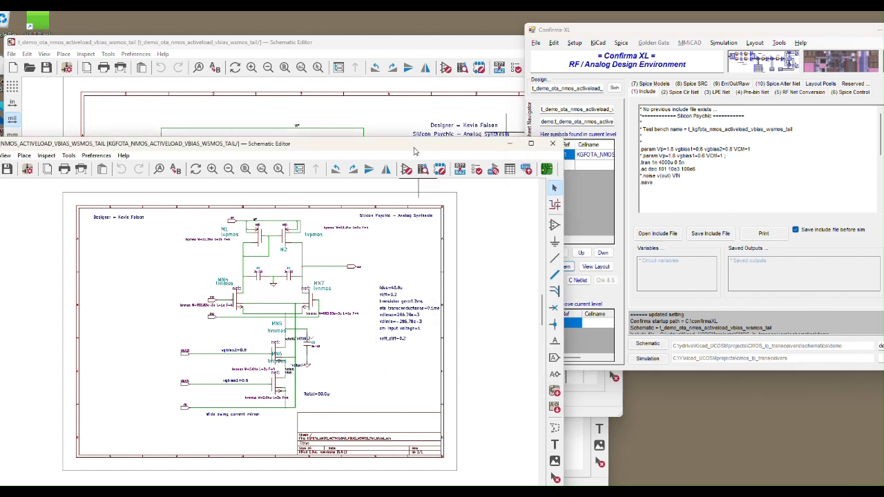
# In Confirma-XL, descend into the hierarchy of symbol U1 and return up to the test bench level.
pyautogui.click(588, 184)
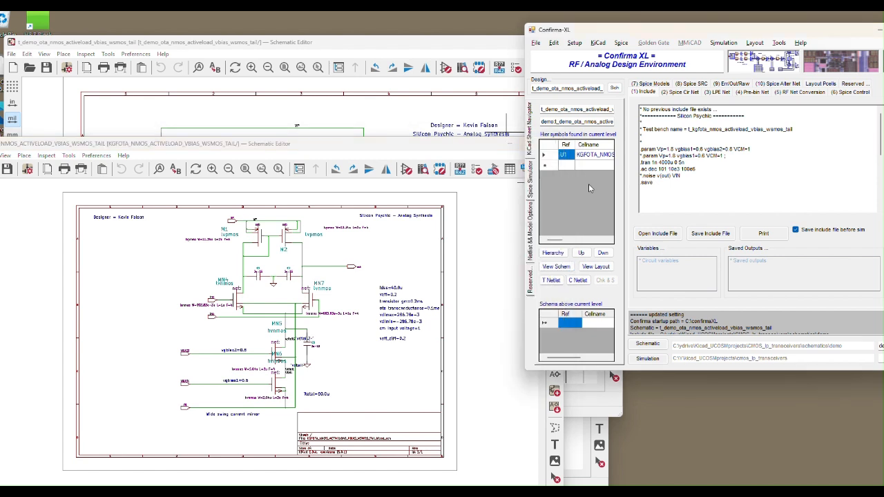
pyautogui.click(603, 253)
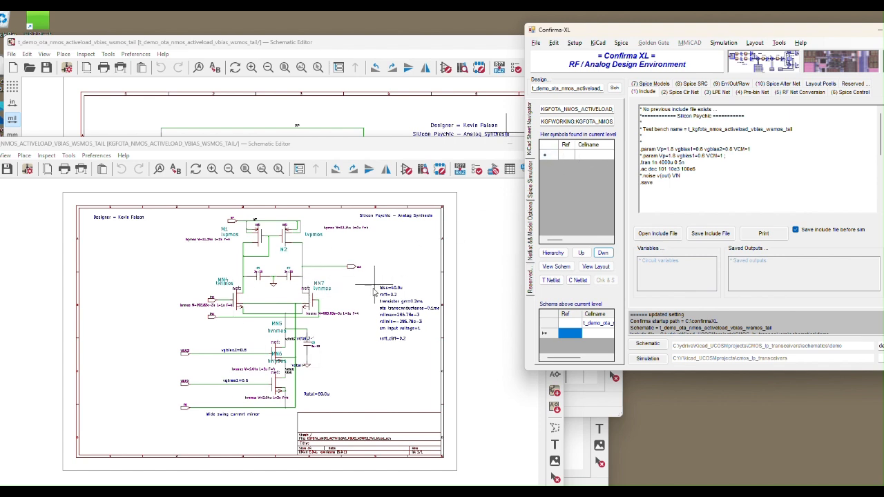
pyautogui.click(581, 254)
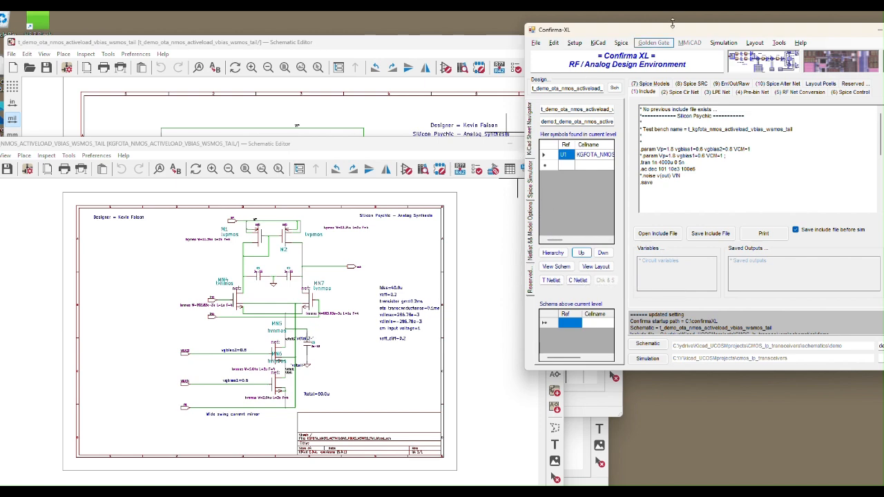
# Display the Spice circuit netlist in Confirma-XL and close the schematic of U1, repositioning the Confirma-XL window beside the test bench.
pyautogui.moveTo(673, 31); pyautogui.dragTo(544, 32)
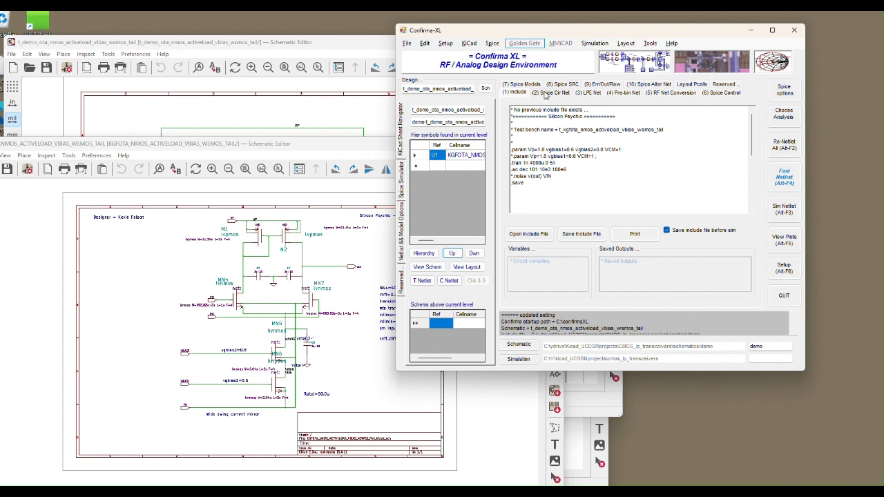
pyautogui.click(546, 93)
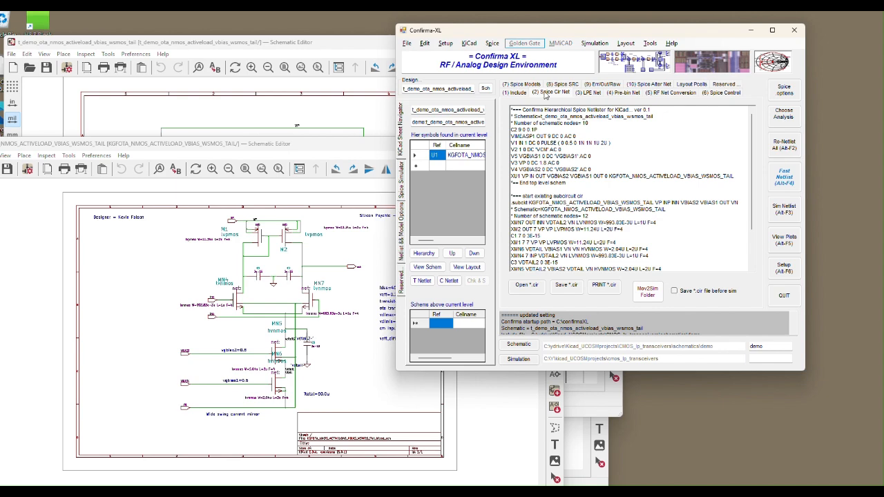
pyautogui.click(377, 150)
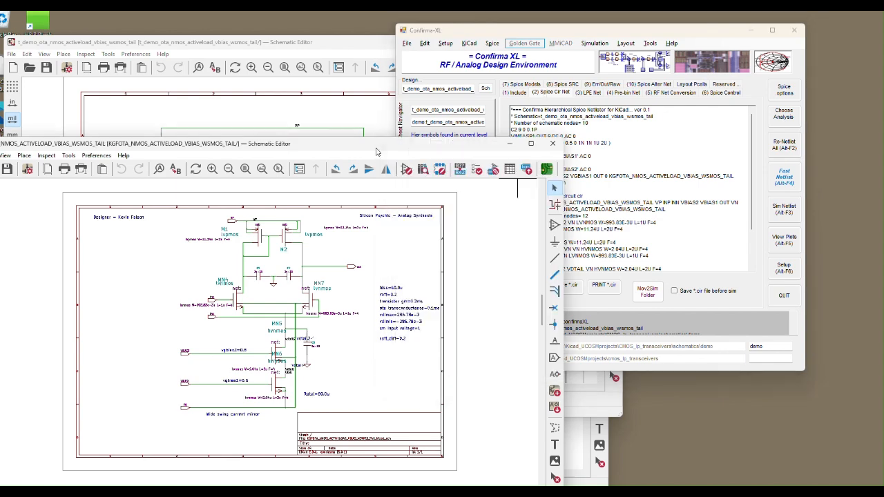
pyautogui.click(544, 141)
pyautogui.moveTo(545, 31); pyautogui.dragTo(594, 41)
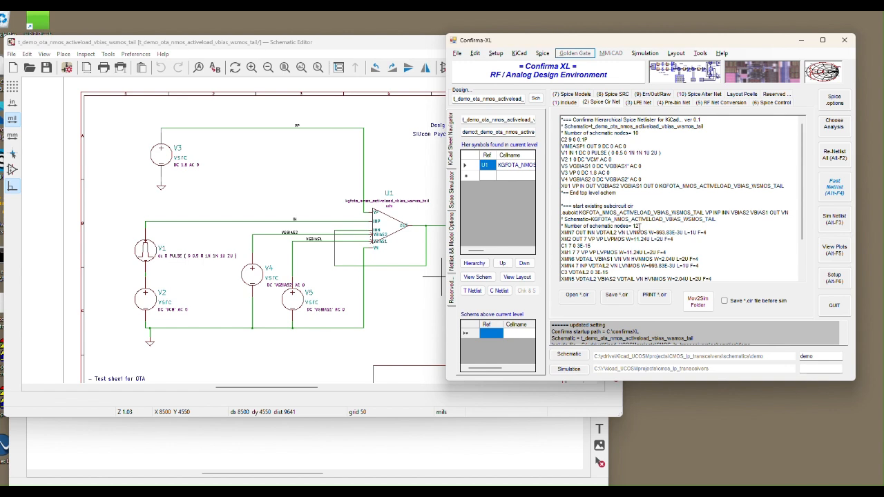
# Examine the Spice circuit netlist from the top-level elements through the .subckt definition to the .end line.
pyautogui.click(837, 189)
pyautogui.moveTo(562, 126); pyautogui.dragTo(561, 213)
pyautogui.click(561, 213)
pyautogui.scroll(-2, 622, 256)
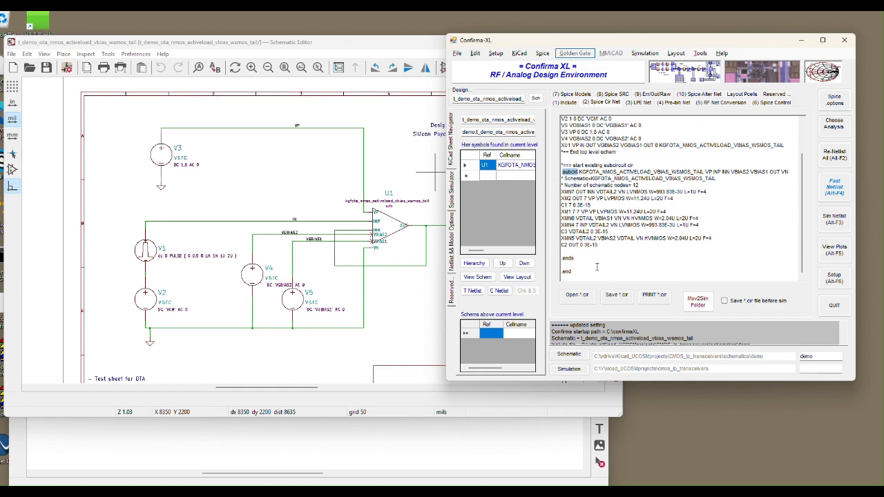
pyautogui.scroll(2, 597, 267)
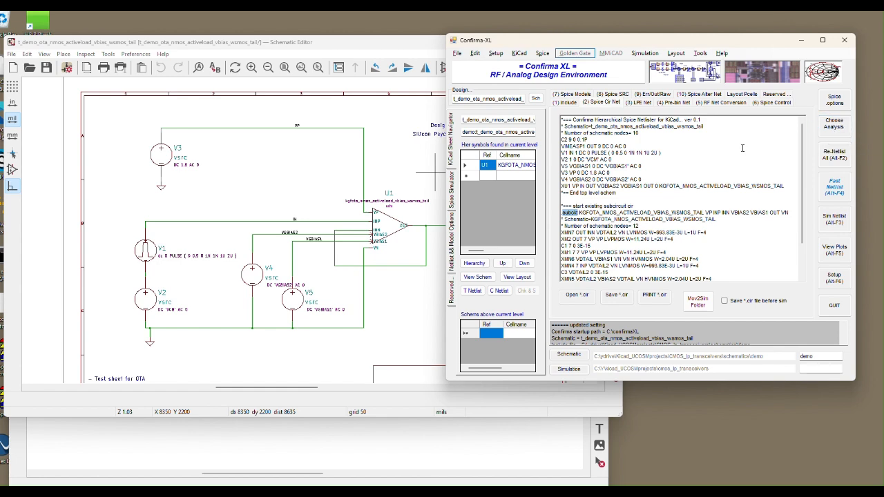
# Review the transient, AC/noise and save-output settings in Standard Spice Analysis, and accept the dialog.
pyautogui.click(834, 123)
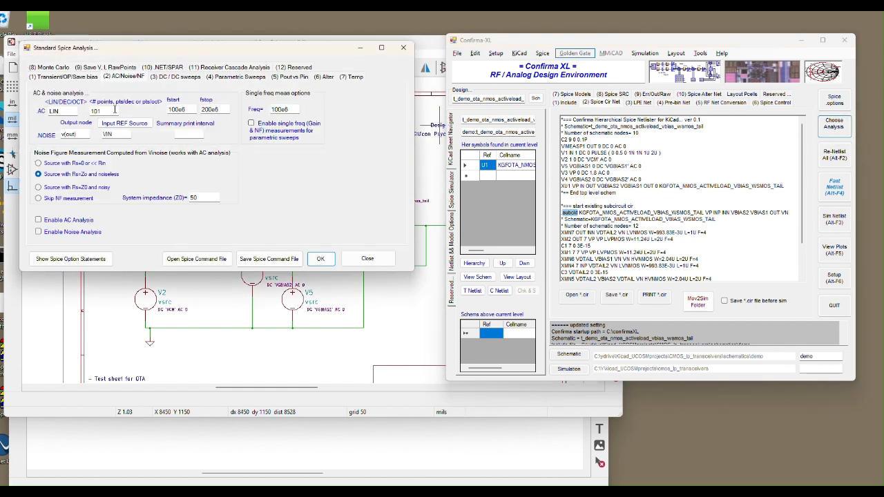
pyautogui.moveTo(106, 52); pyautogui.dragTo(111, 47)
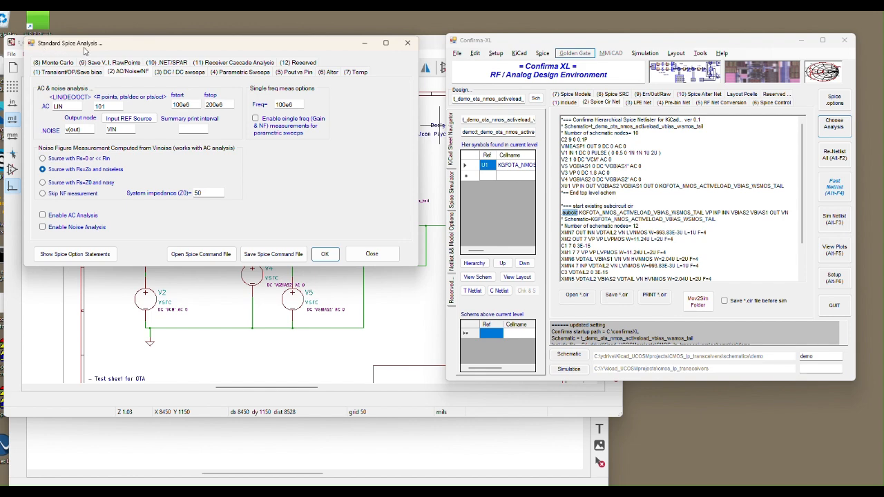
pyautogui.click(62, 74)
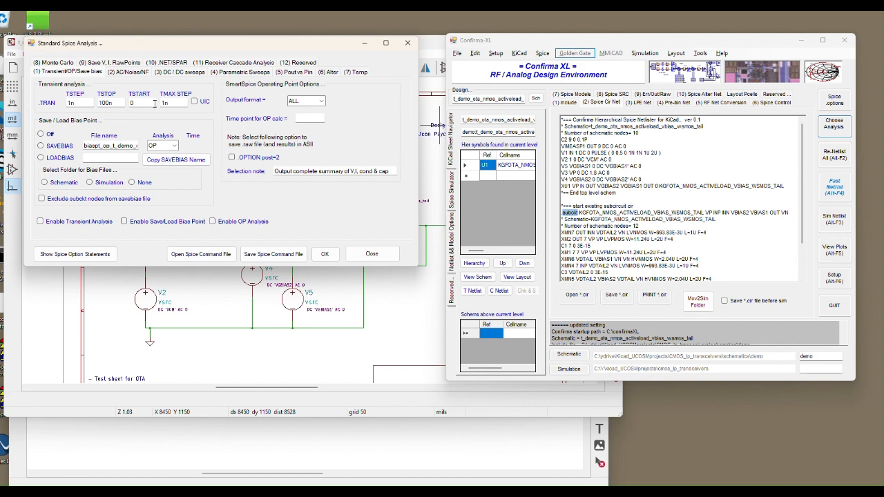
pyautogui.click(131, 75)
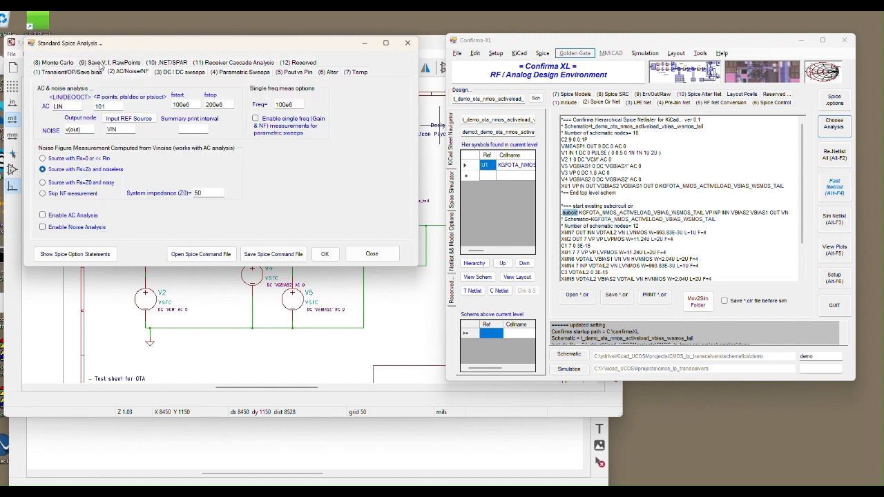
pyautogui.click(98, 62)
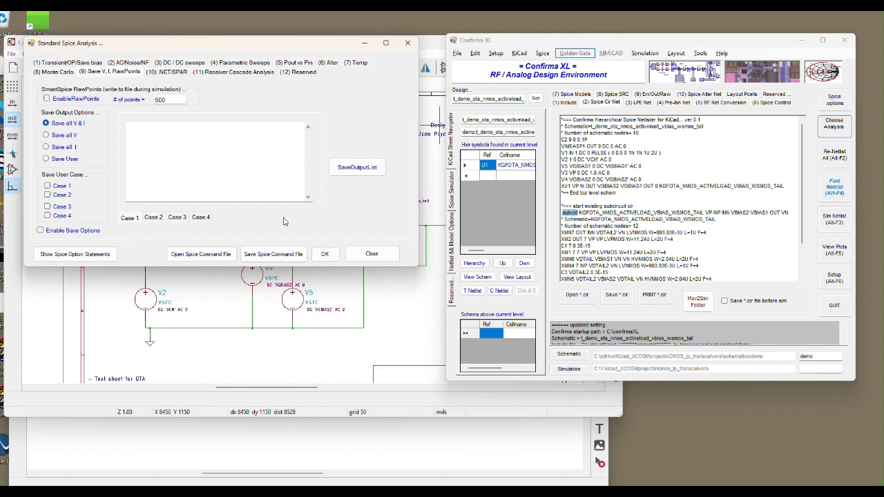
pyautogui.click(324, 254)
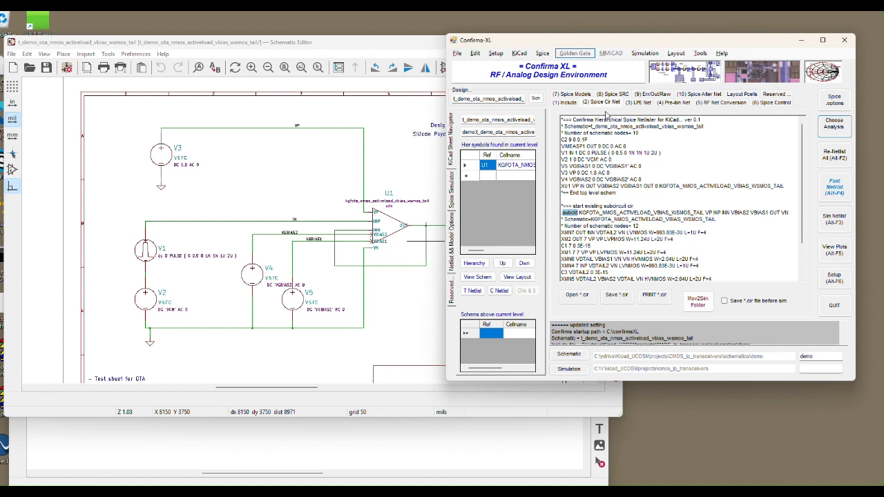
# Highlight the .tran line in the include file and compare the Xyce and NGspice include versions, returning the target simulator to TopSpice.
pyautogui.click(568, 104)
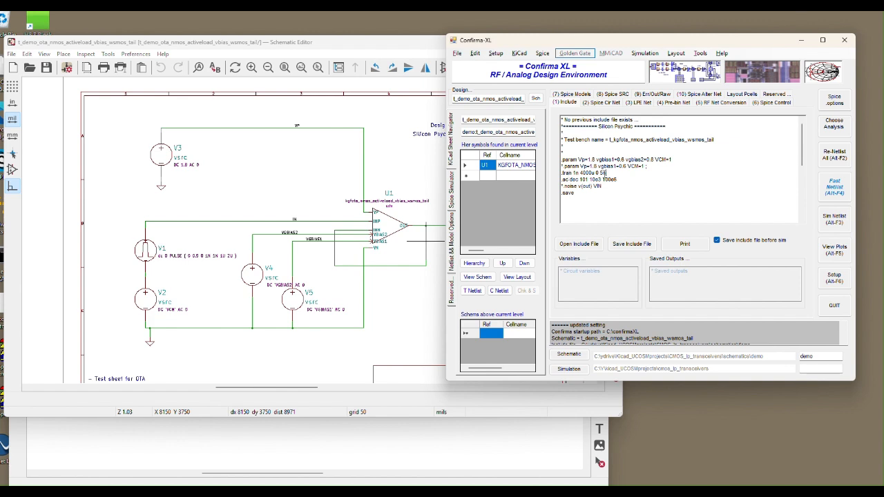
pyautogui.moveTo(604, 173); pyautogui.dragTo(562, 174)
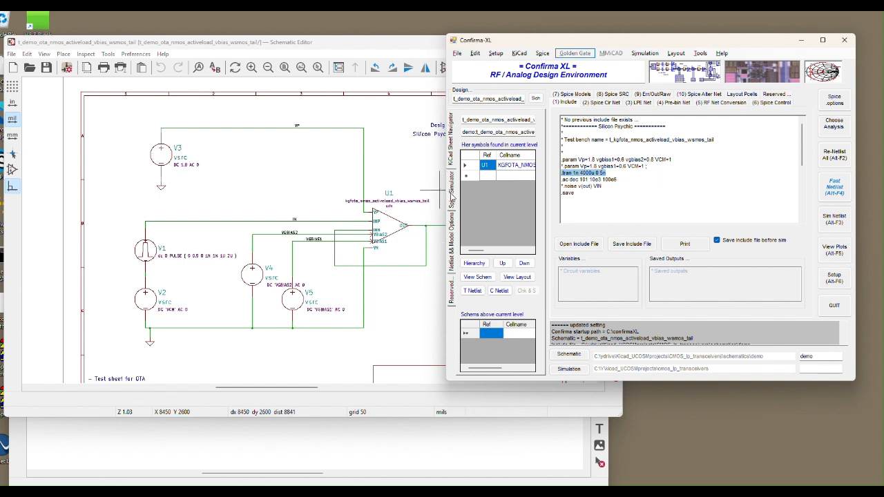
pyautogui.click(452, 197)
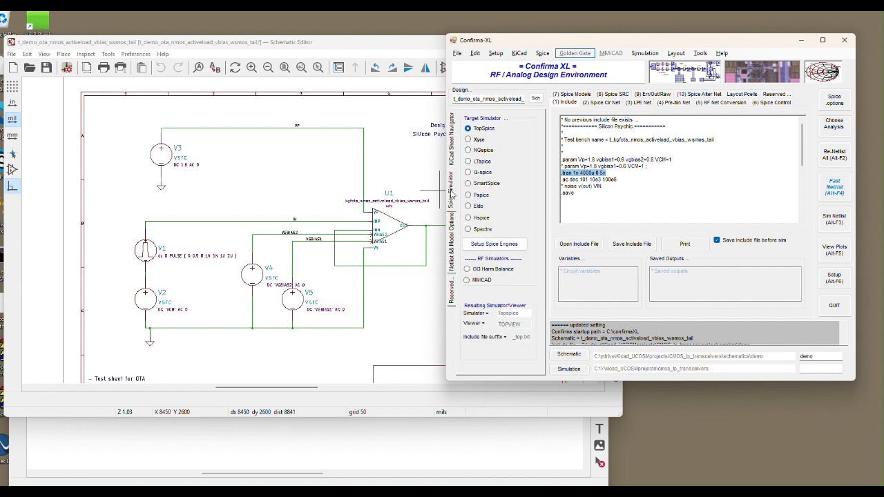
pyautogui.click(483, 141)
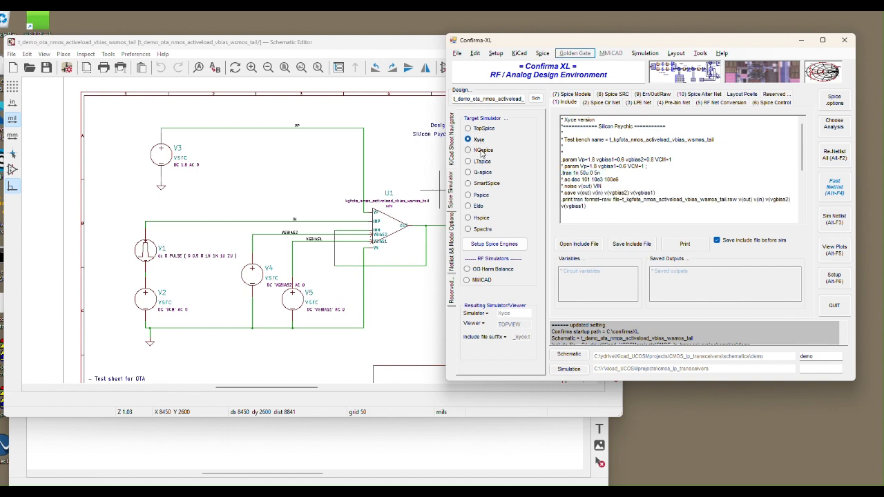
pyautogui.click(481, 151)
pyautogui.click(478, 141)
pyautogui.click(488, 152)
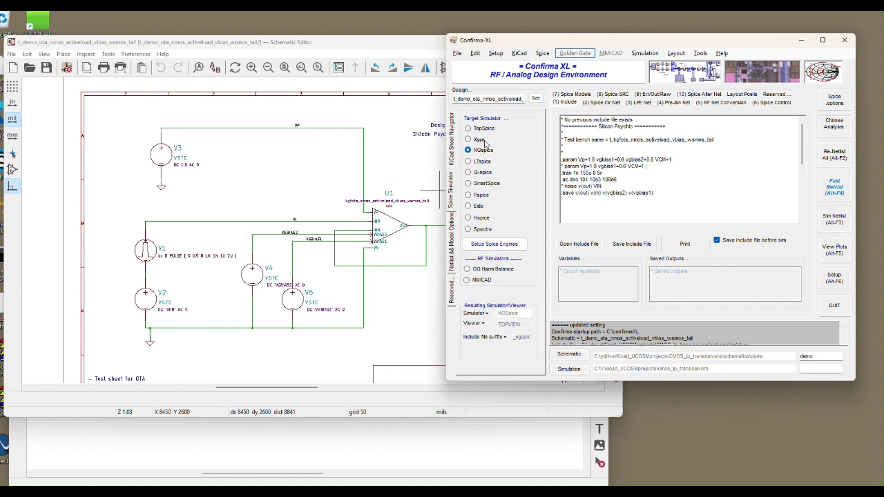
pyautogui.click(483, 140)
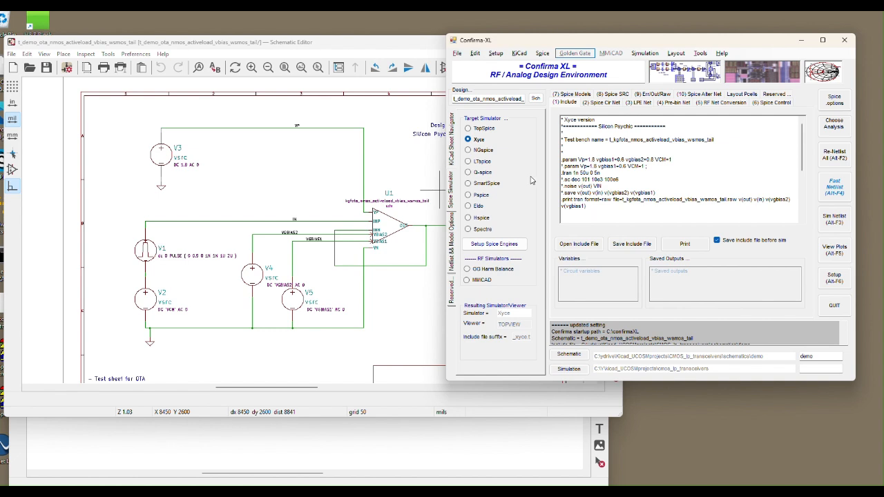
pyautogui.click(481, 128)
# Compare the Spice circuit netlist across the TopSpice, Xyce and NGspice target simulators, ending with TopSpice selected.
pyautogui.click(601, 102)
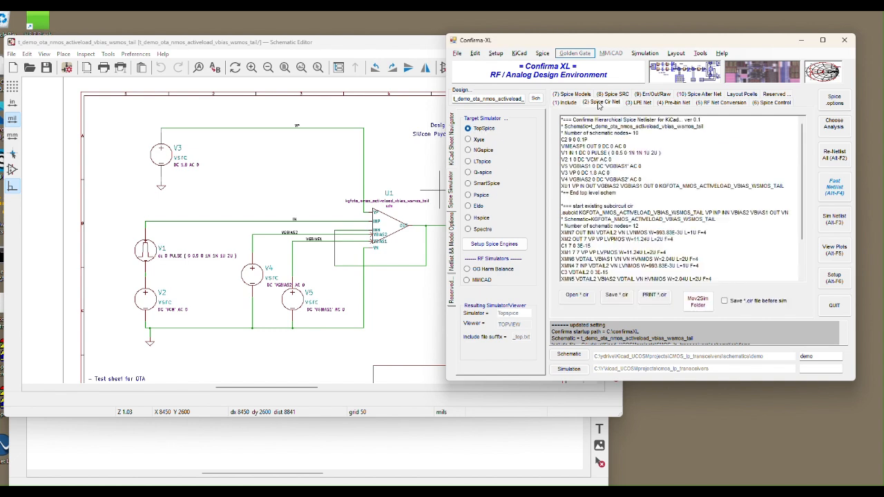
pyautogui.moveTo(562, 133); pyautogui.dragTo(696, 256)
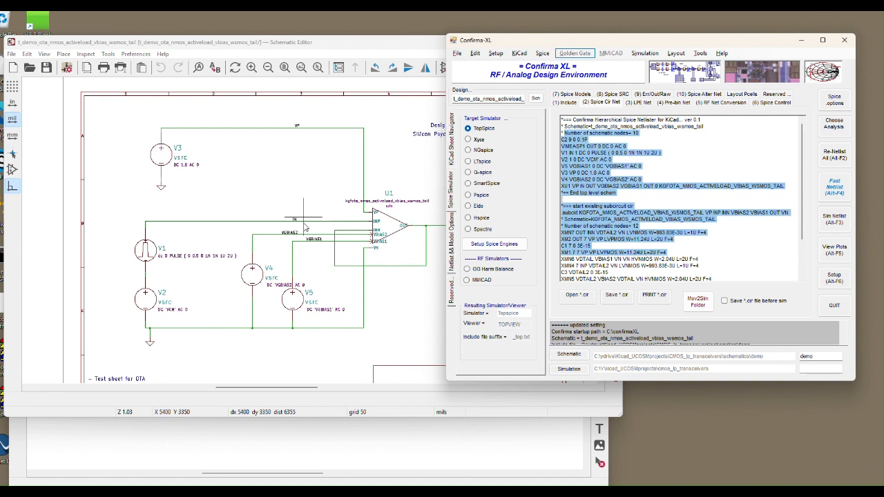
pyautogui.click(478, 140)
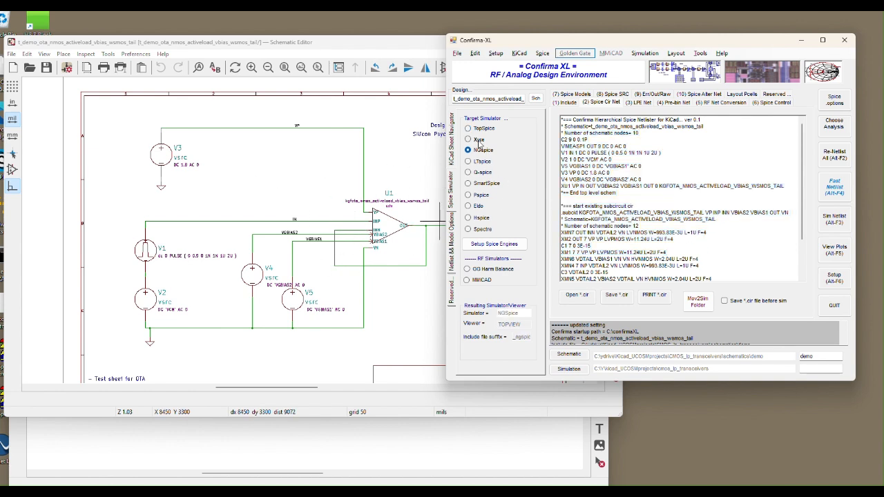
pyautogui.click(481, 150)
pyautogui.click(480, 130)
# Return to the TopSpice include file with its .tran and .ac statements and simulate the netlist.
pyautogui.click(564, 103)
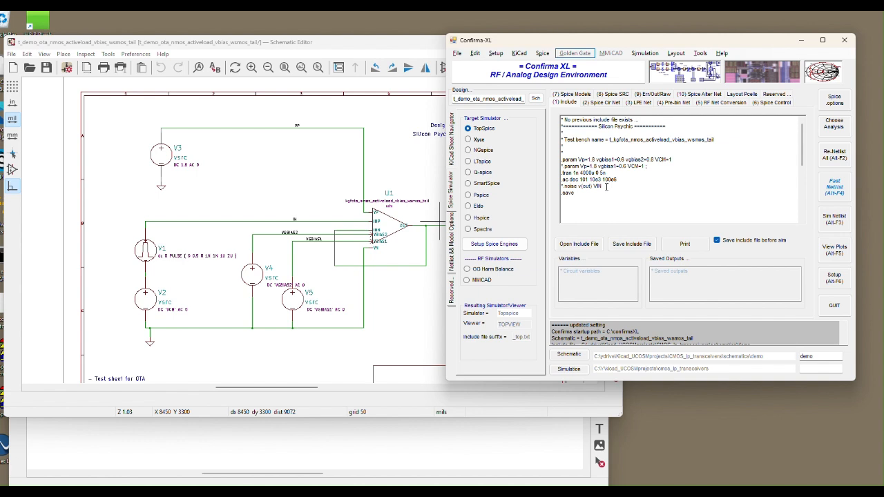
pyautogui.click(601, 193)
pyautogui.click(835, 221)
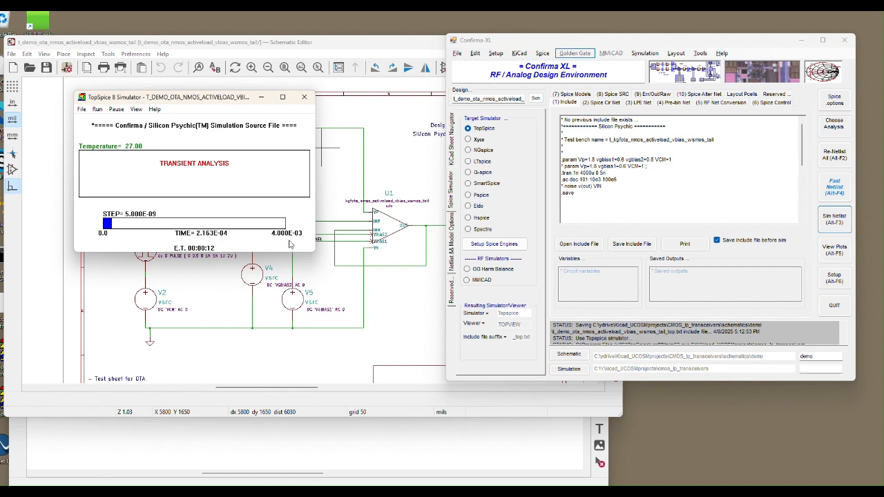
# Pause the TopSpice transient run, decline plotting partial results and resuming, and close the simulator.
pyautogui.click(116, 110)
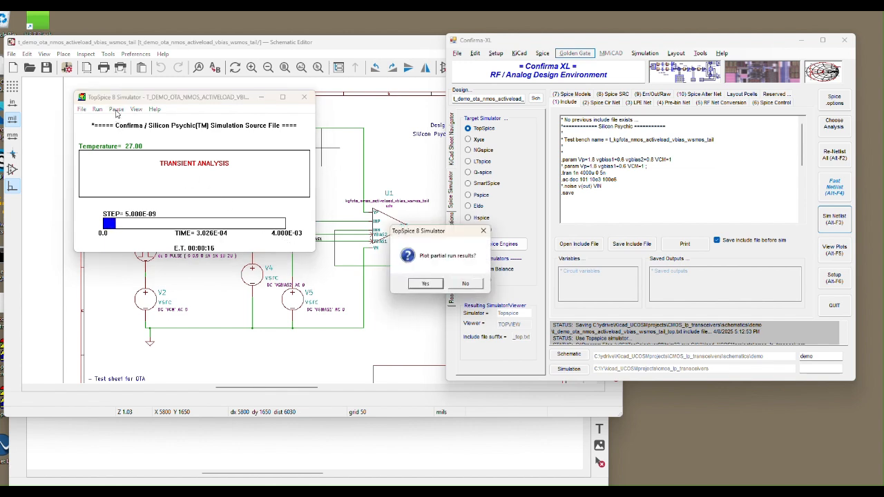
pyautogui.click(464, 288)
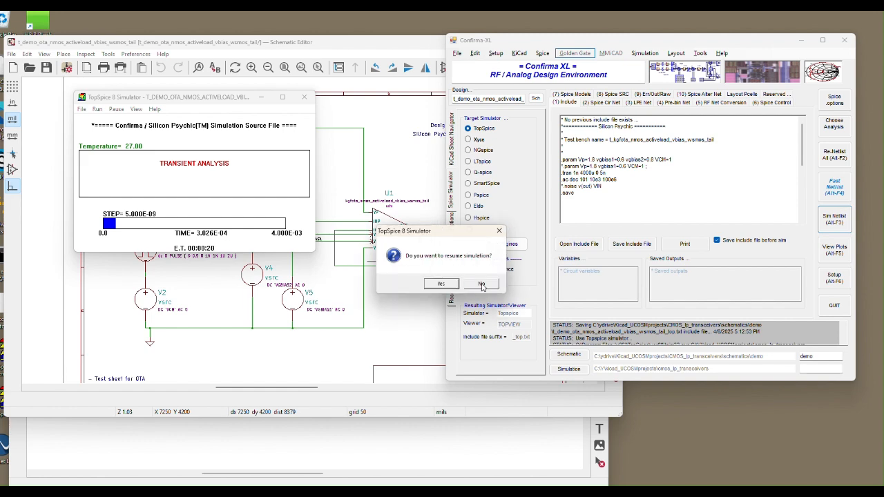
pyautogui.click(482, 286)
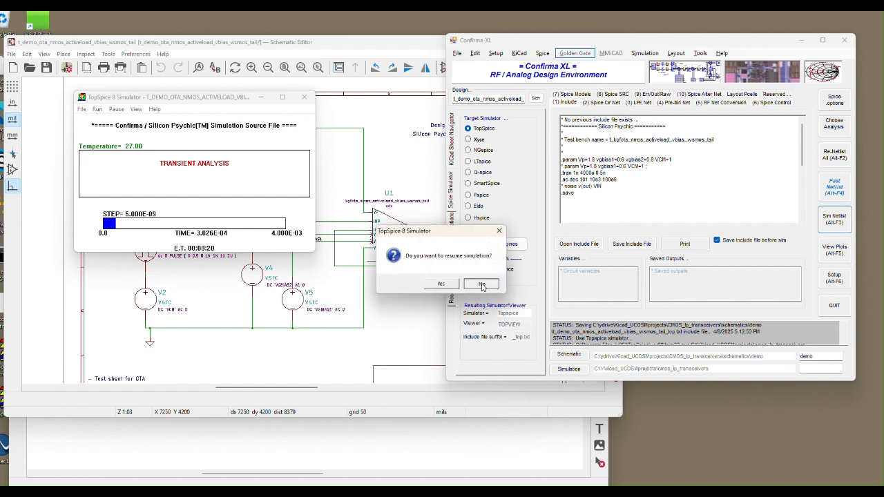
pyautogui.click(303, 97)
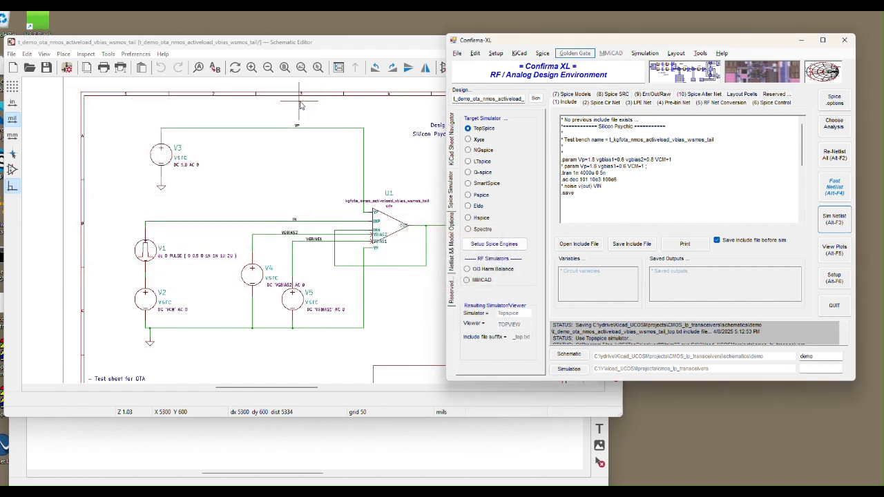
# Open the simulation results in TopView and choose the TRANSIENT analysis with .PROBE/binary data as the plot source.
pyautogui.click(834, 254)
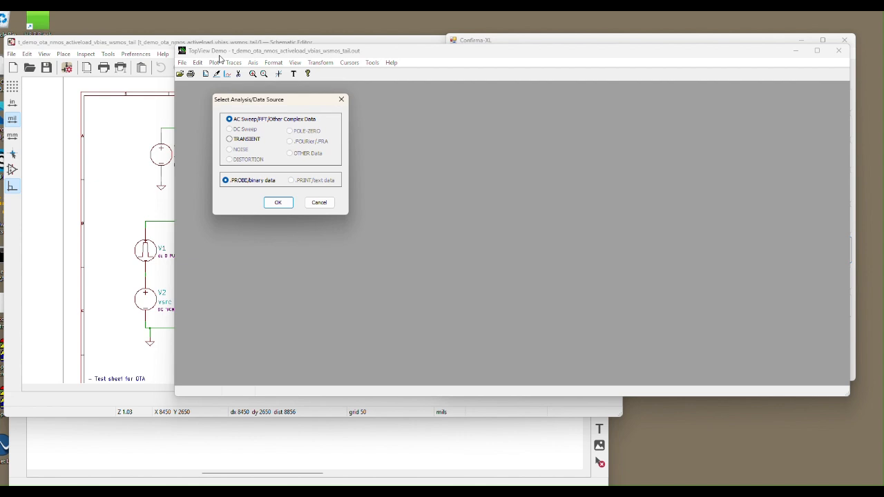
pyautogui.click(239, 139)
pyautogui.click(278, 202)
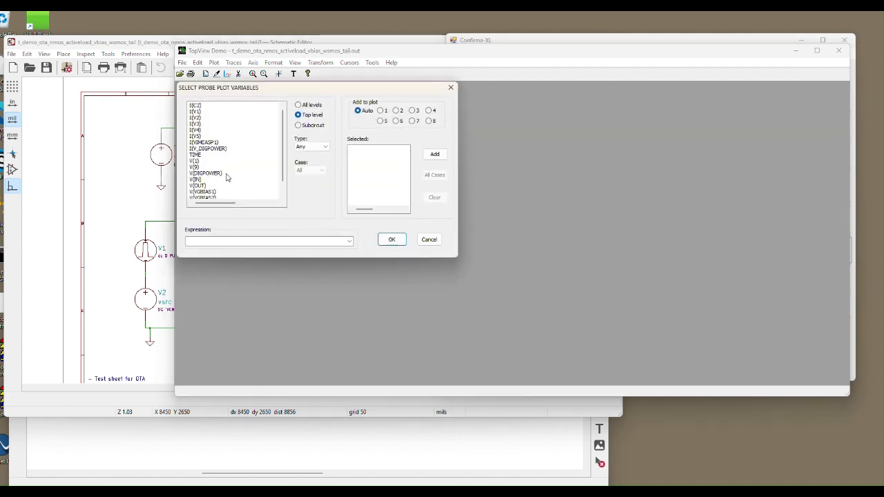
# Plot V(IN) and V(OUT) together from the TopSpice transient results.
pyautogui.moveTo(209, 181); pyautogui.dragTo(208, 188)
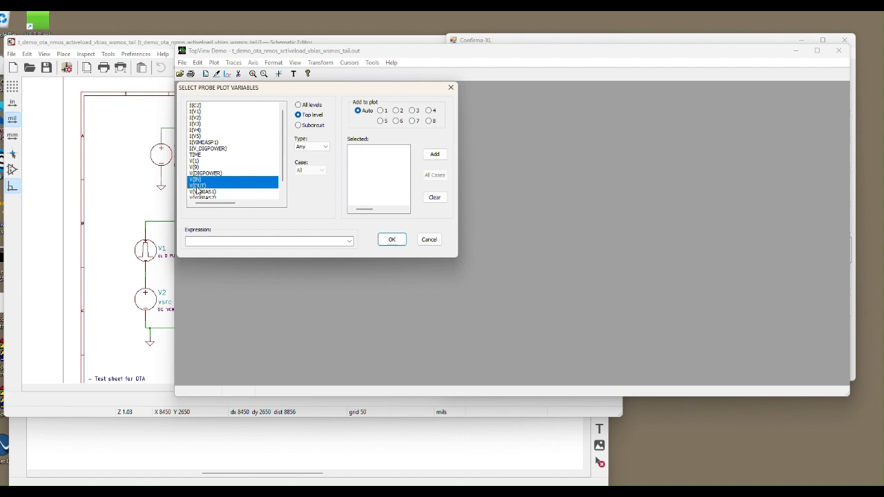
pyautogui.click(432, 155)
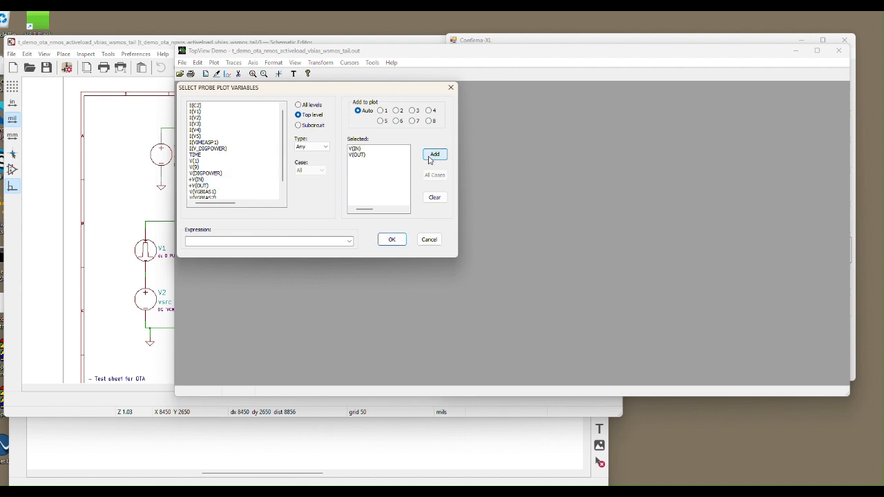
pyautogui.click(390, 239)
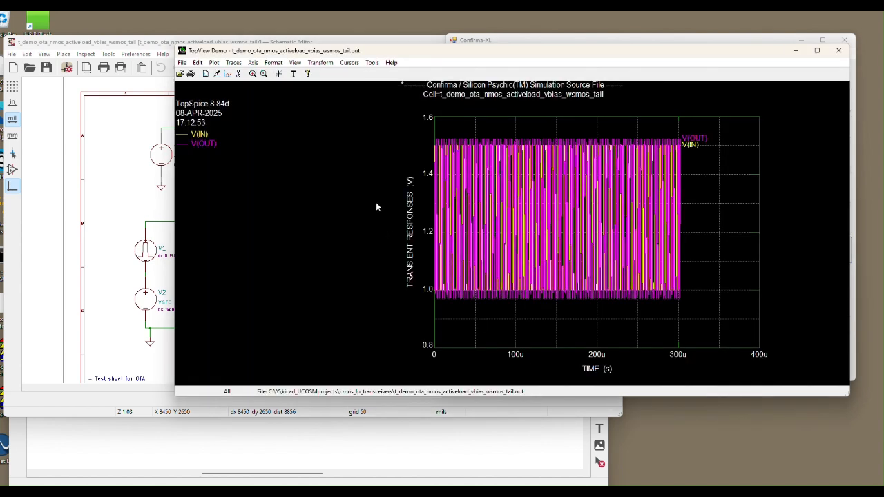
# Inspect the TopSpice waveforms over about 68 to 80 µs, and close TopView.
pyautogui.moveTo(486, 131); pyautogui.dragTo(515, 301)
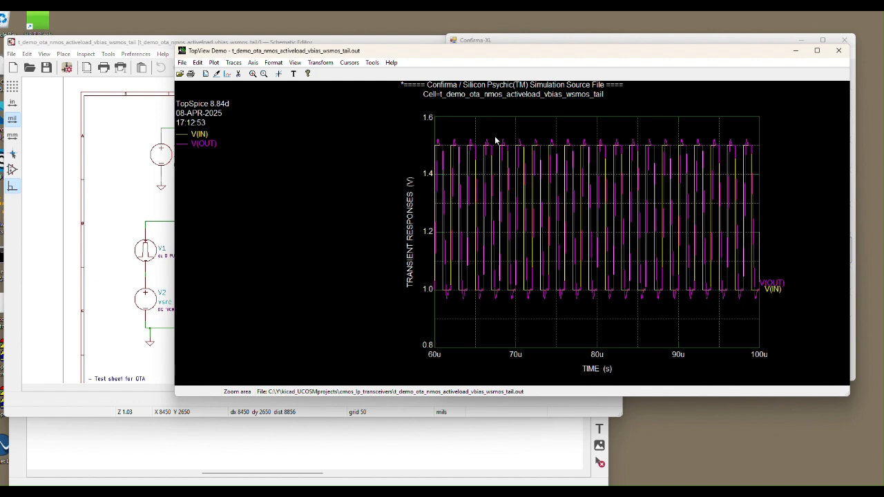
pyautogui.moveTo(508, 134); pyautogui.dragTo(581, 304)
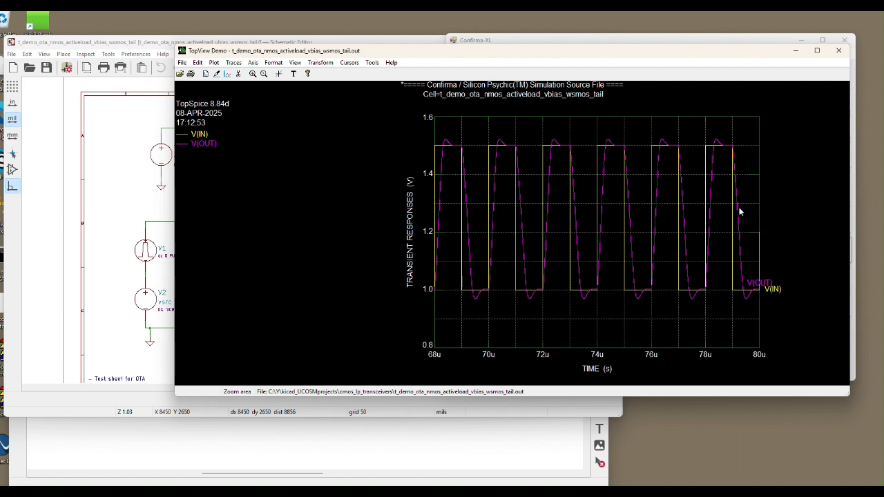
pyautogui.click(838, 52)
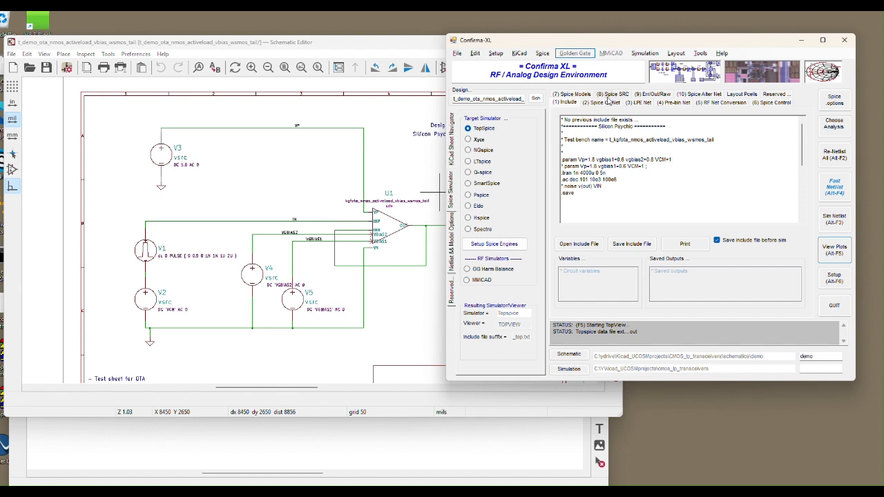
# Switch the target simulator to Xyce, simulate the netlist, and open the results in TopView.
pyautogui.click(477, 140)
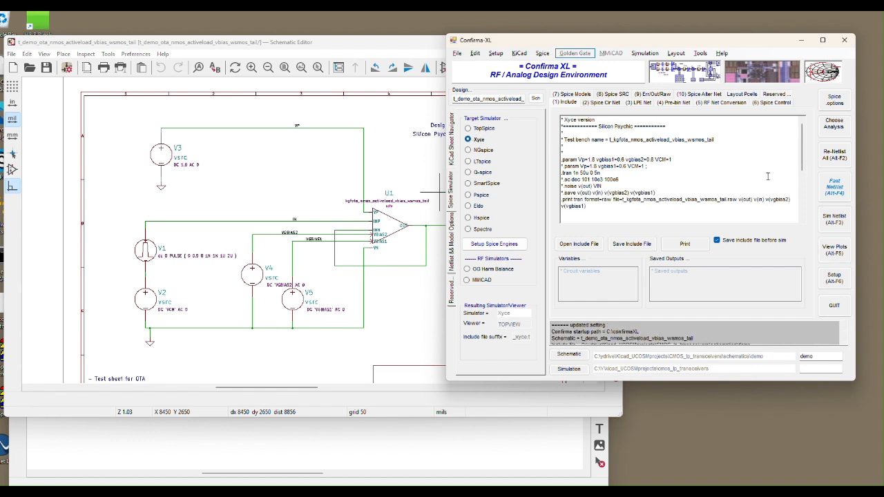
pyautogui.click(835, 221)
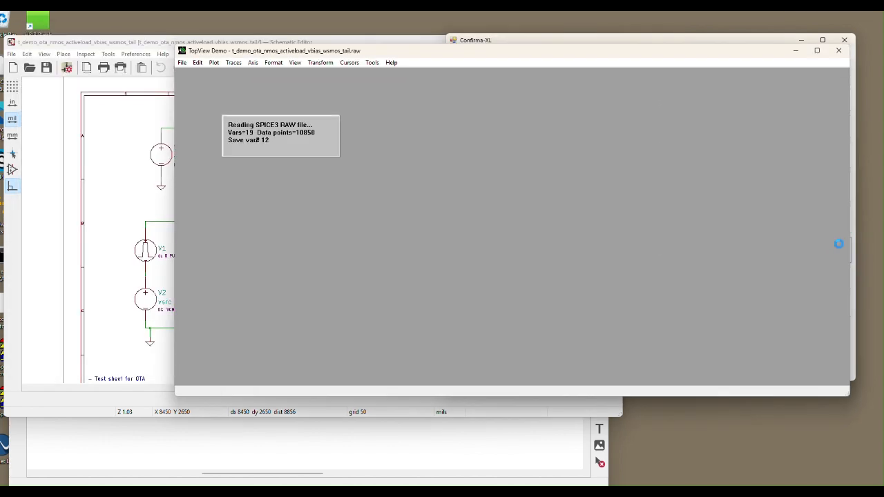
pyautogui.click(838, 250)
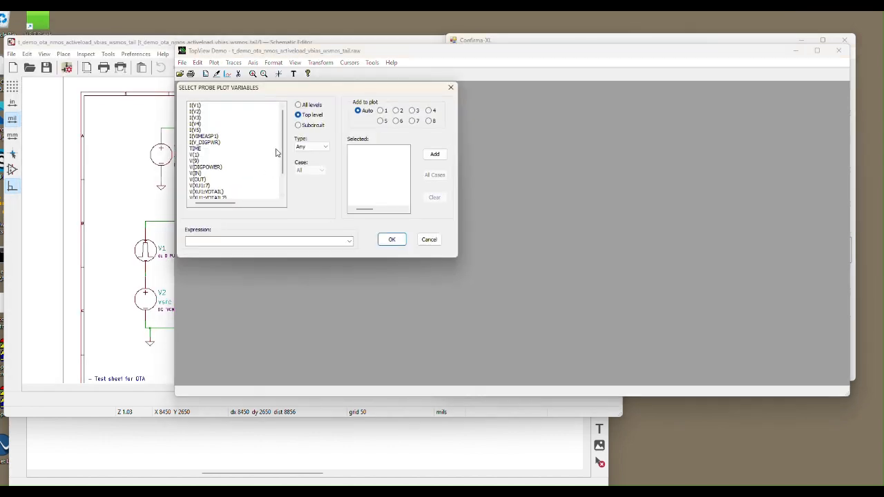
# Plot V(IN) and V(OUT) from the Xyce results, inspect about 8 to 28 µs, and close TopView.
pyautogui.moveTo(205, 173); pyautogui.dragTo(206, 180)
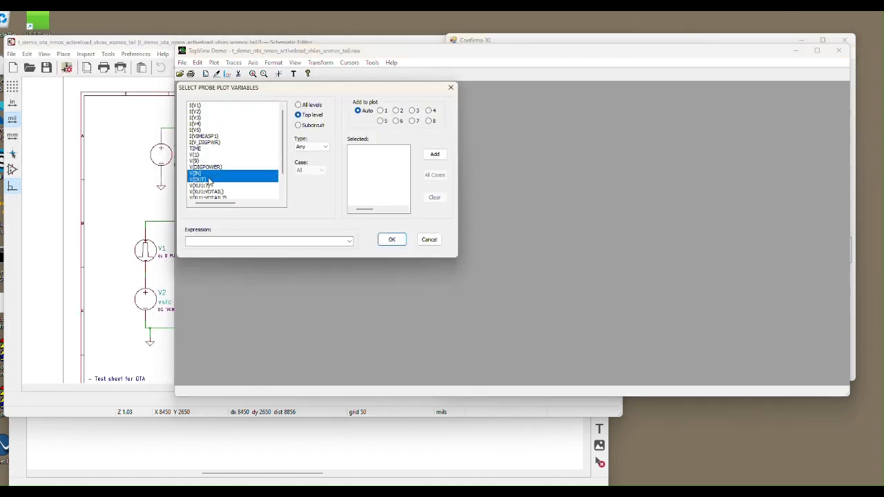
pyautogui.click(435, 154)
pyautogui.click(392, 239)
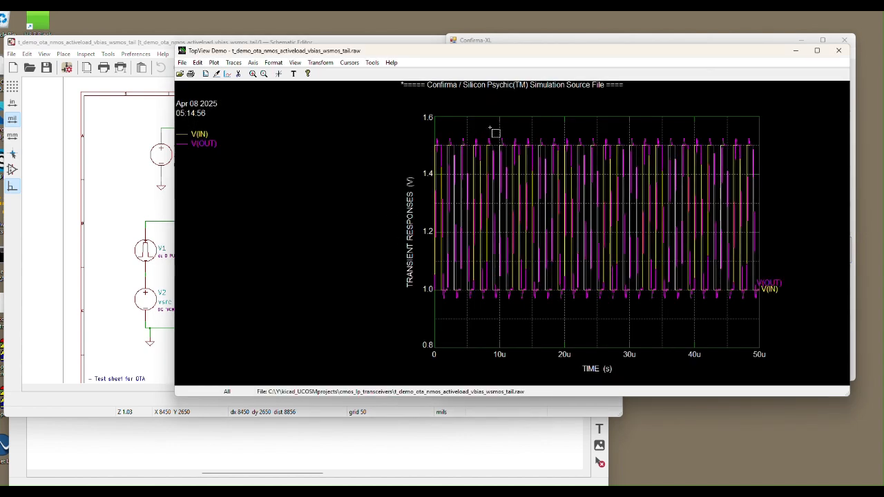
pyautogui.moveTo(492, 132); pyautogui.dragTo(591, 311)
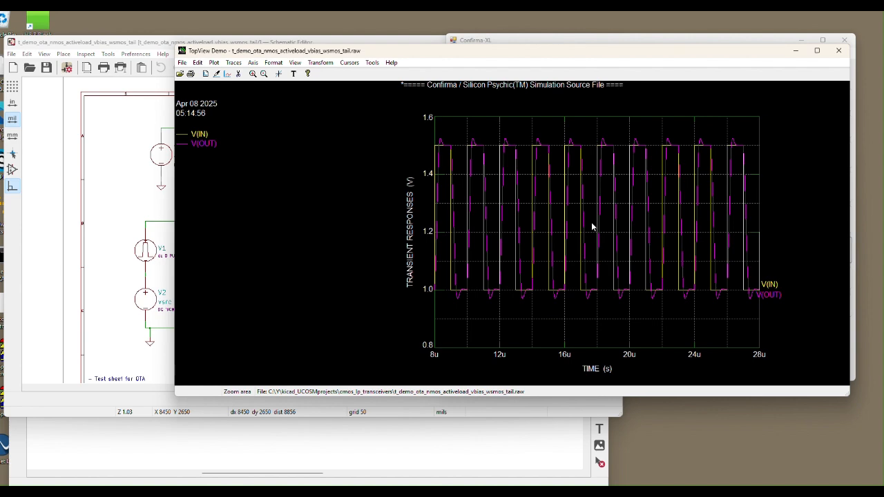
pyautogui.click(838, 51)
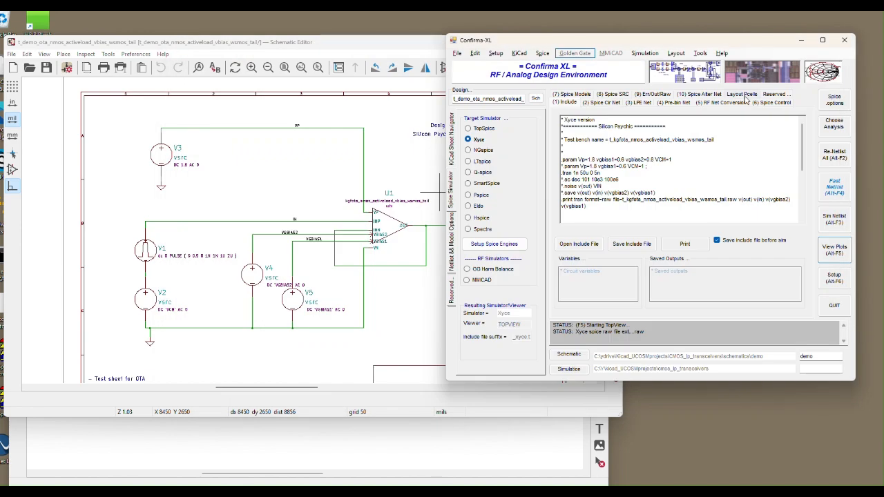
# Simulate the netlist with NGspice and open its TRANSIENT .PROBE/binary data in TopView.
pyautogui.click(476, 151)
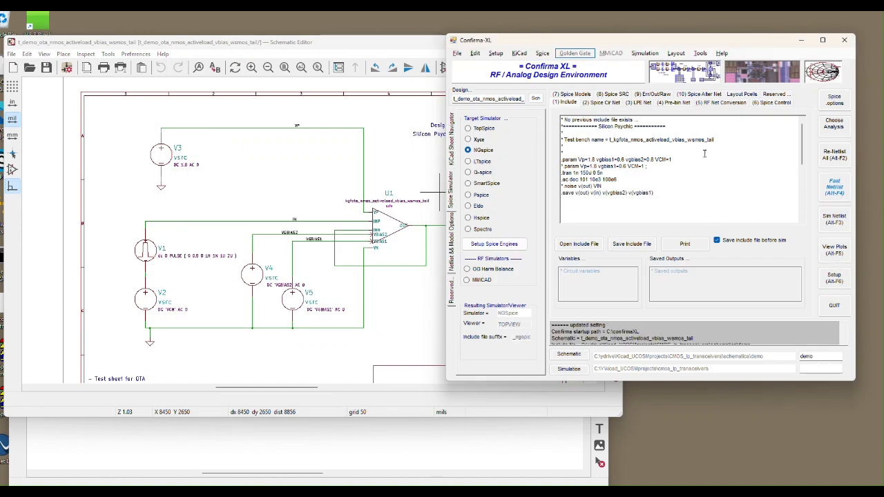
pyautogui.click(835, 218)
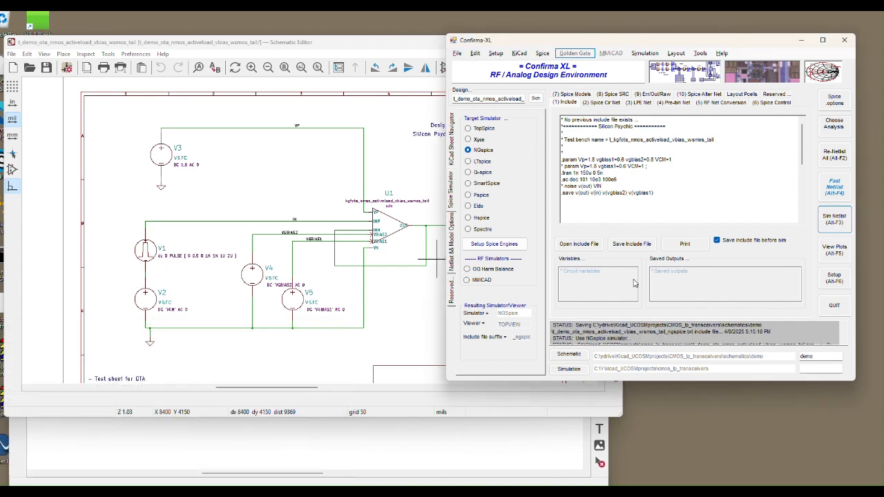
pyautogui.click(835, 252)
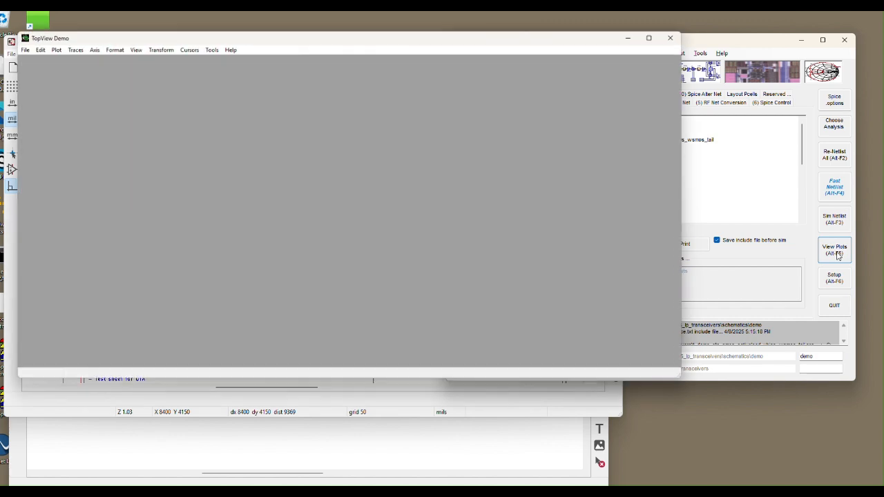
pyautogui.click(253, 141)
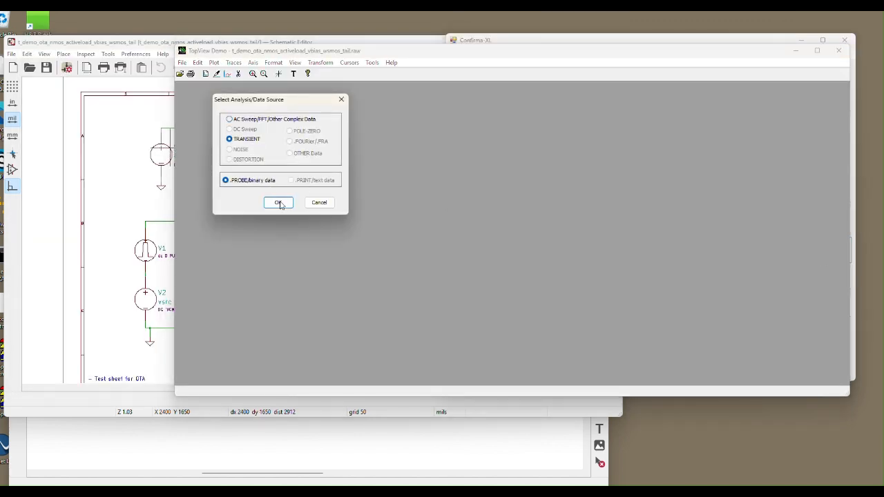
pyautogui.click(278, 202)
# Plot V(IN) and V(OUT) from the NGspice results, inspect about 50 to 80 µs, and close TopView.
pyautogui.moveTo(198, 113); pyautogui.dragTo(200, 120)
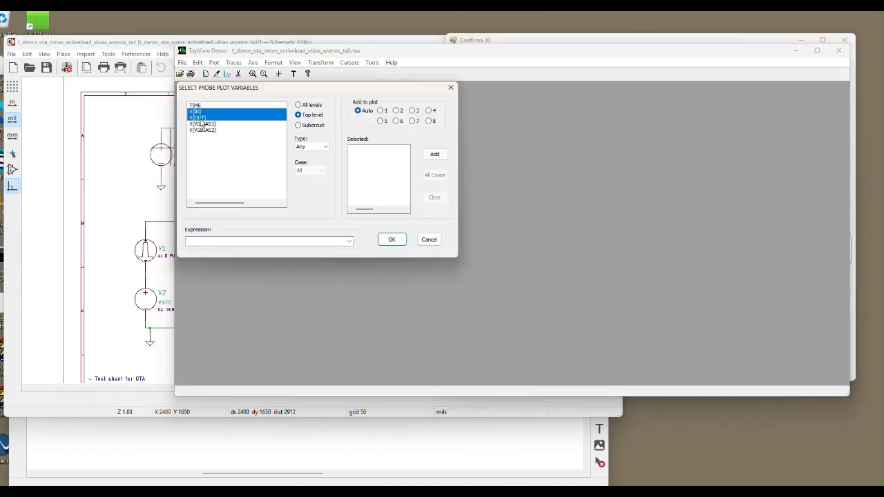
pyautogui.click(434, 154)
pyautogui.click(391, 240)
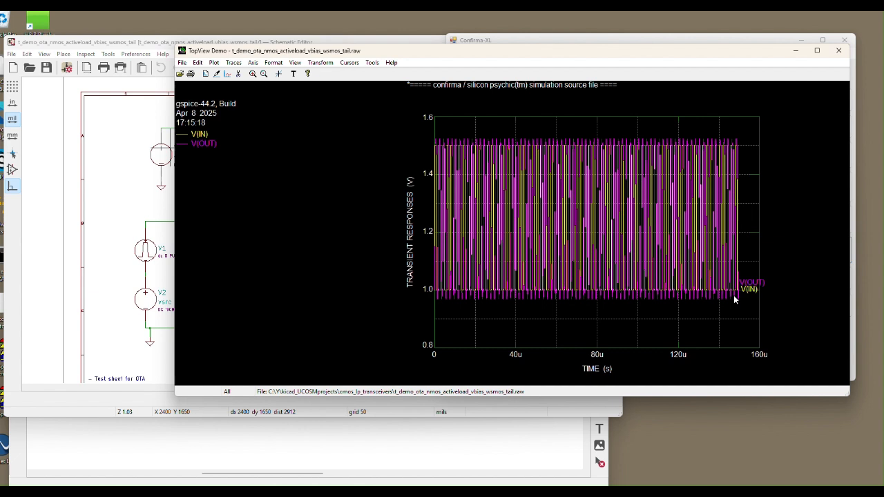
pyautogui.moveTo(544, 138); pyautogui.dragTo(592, 290)
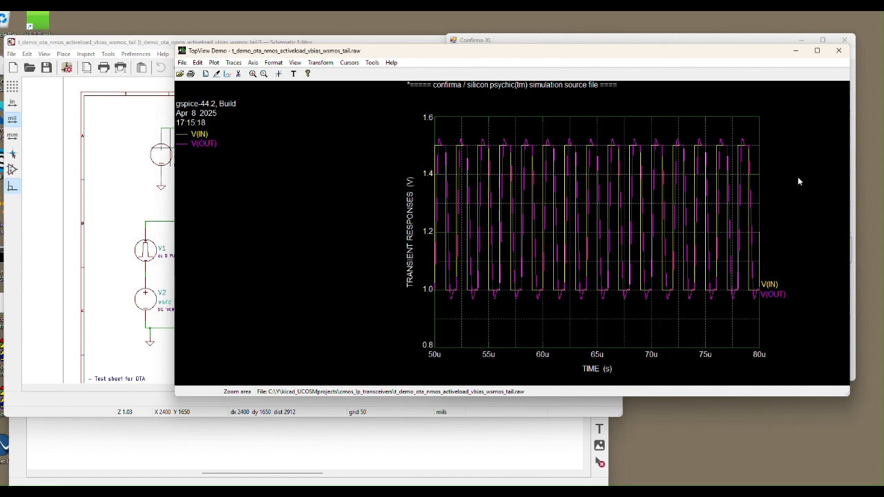
pyautogui.click(838, 51)
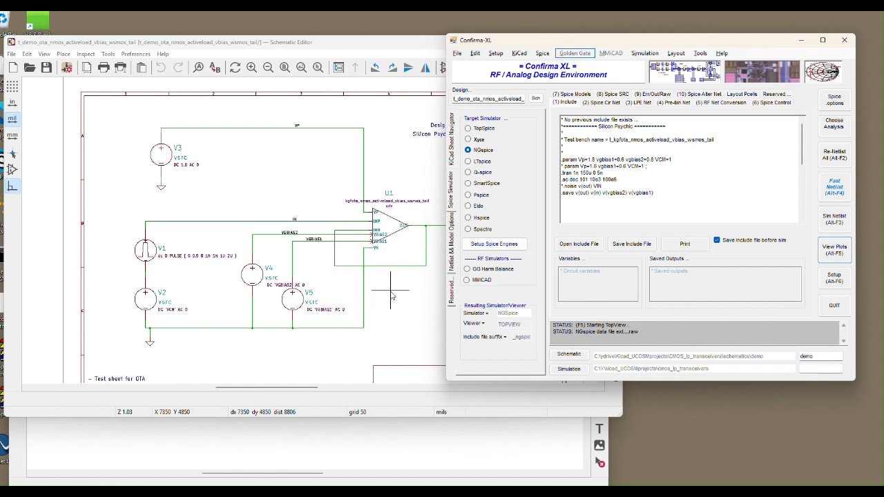
# Switch to the t_kgf_logic_sine schematic and examine its ADC, input ROM, logic gates, DAC and filter blocks.
pyautogui.click(415, 437)
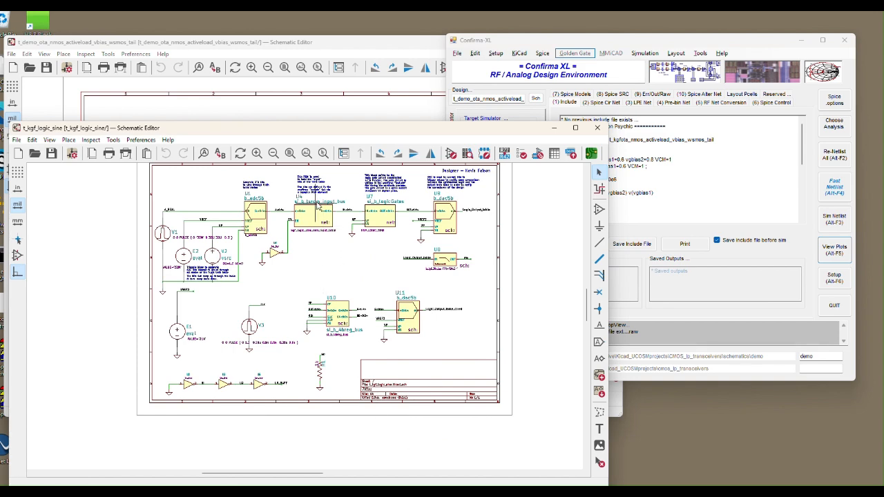
pyautogui.scroll(4, 317, 181)
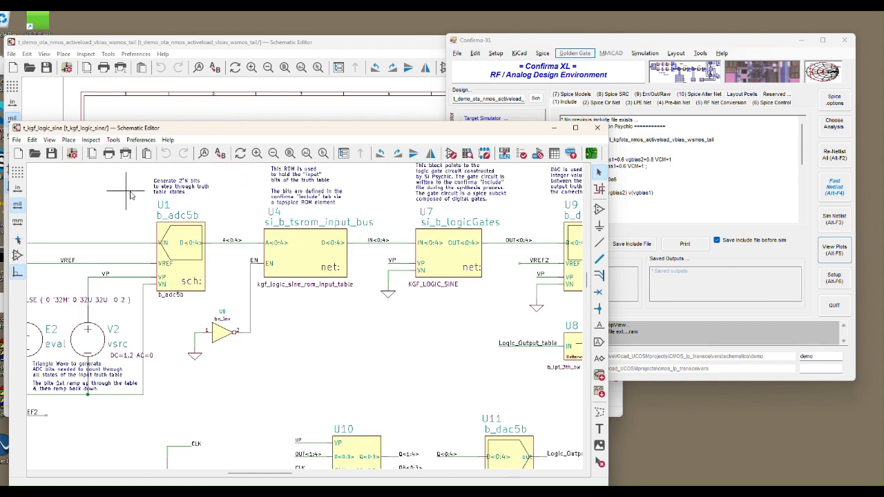
pyautogui.scroll(-5, 103, 187)
pyautogui.scroll(5, 144, 176)
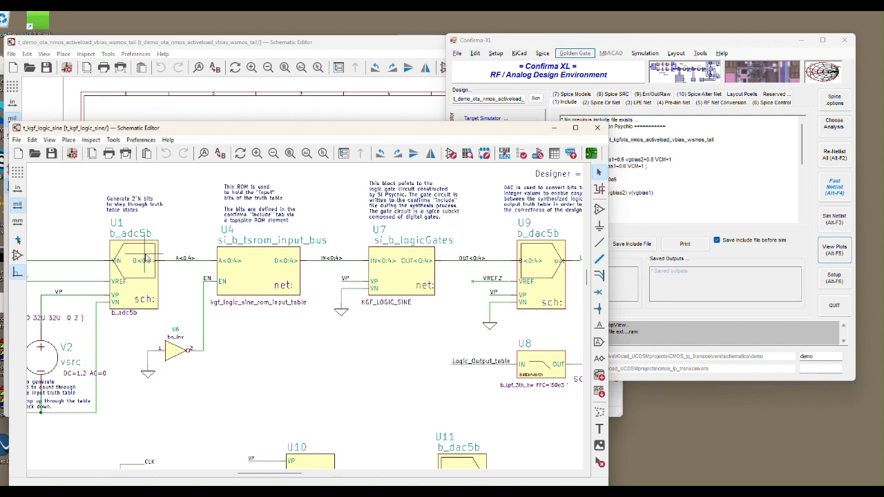
pyautogui.scroll(-3, 164, 266)
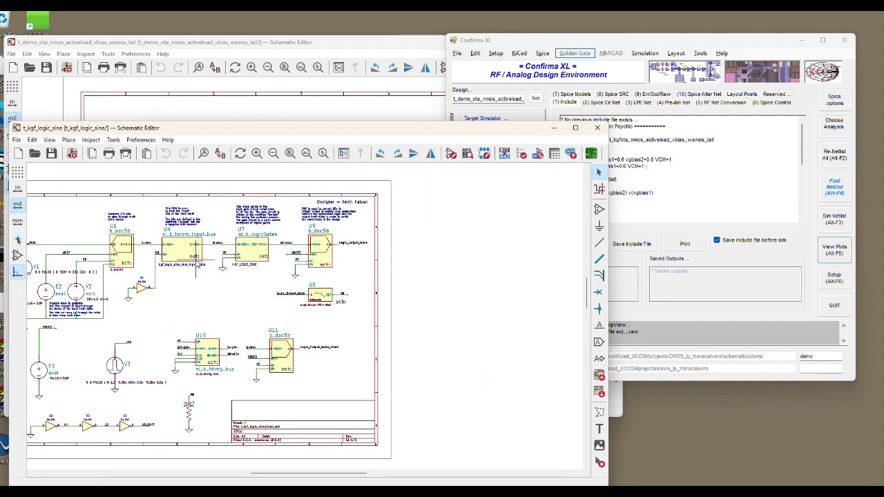
pyautogui.scroll(3, 249, 247)
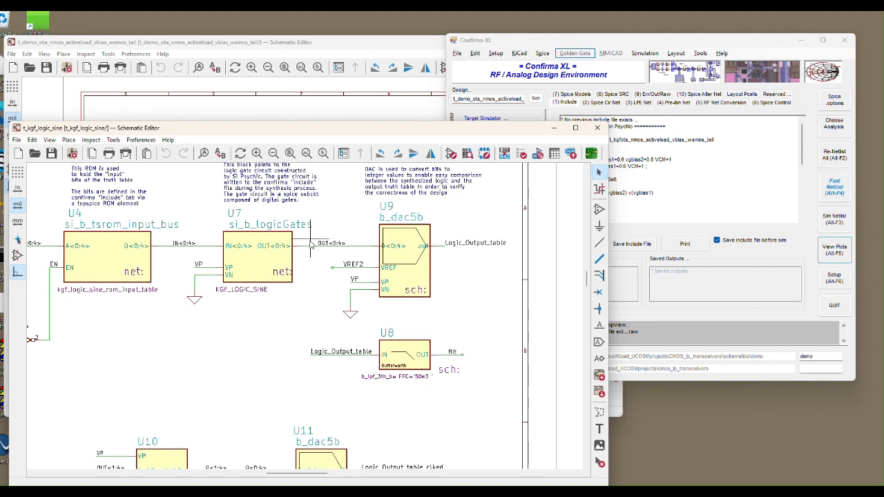
pyautogui.scroll(-1, 310, 245)
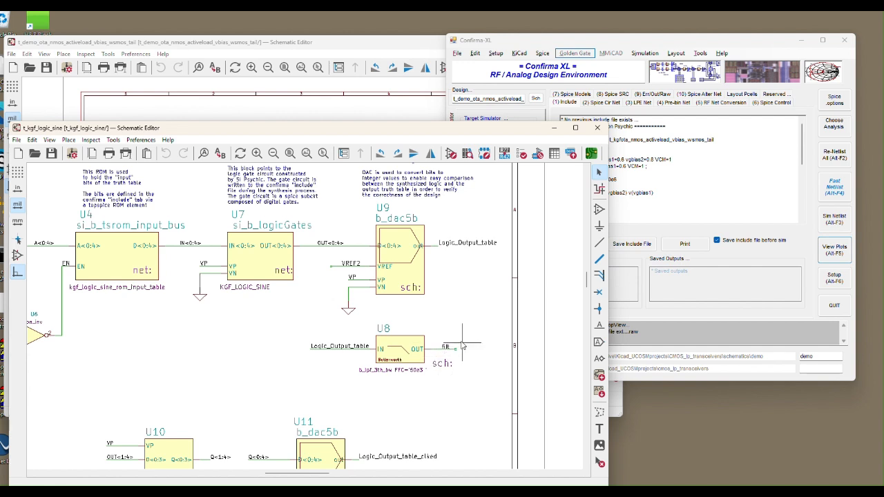
pyautogui.scroll(-1, 202, 271)
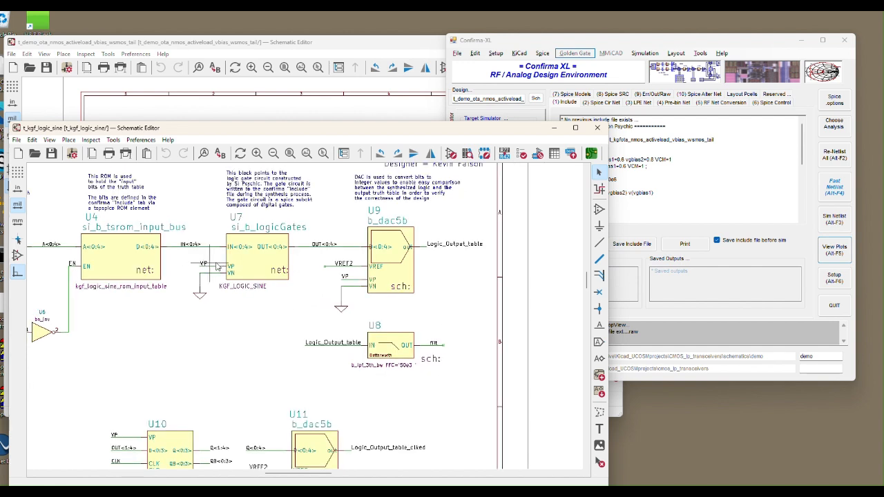
# Reposition the t_kgf_logic_sine schematic and Confirma-XL windows to reduce their overlap, keeping the schematic in front.
pyautogui.moveTo(353, 134); pyautogui.dragTo(353, 104)
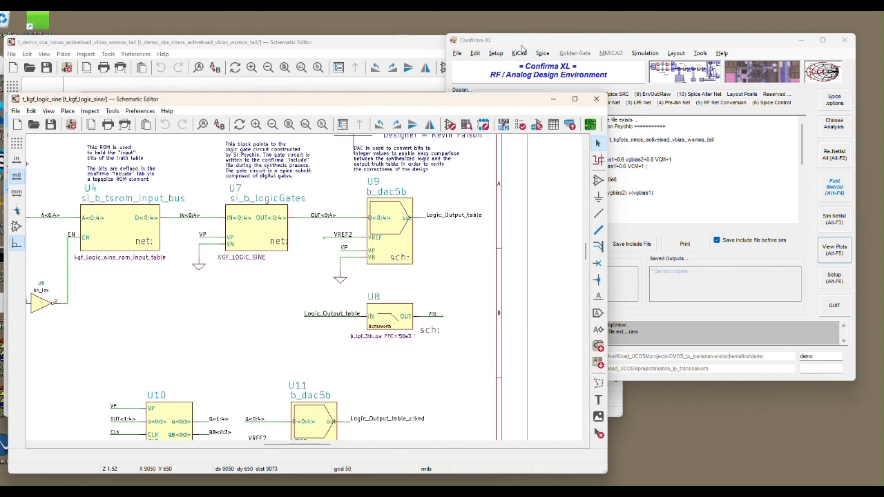
pyautogui.moveTo(523, 45); pyautogui.dragTo(565, 45)
pyautogui.click(461, 171)
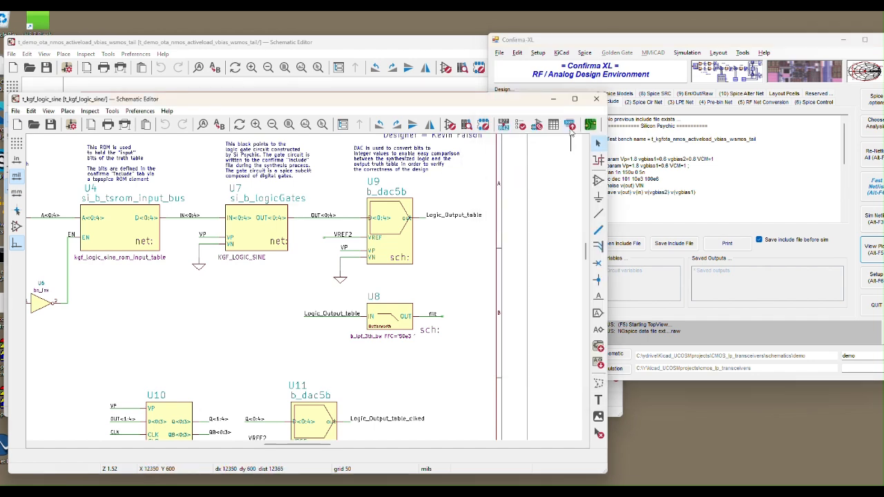
# Pass the t_kgf_logic_sine schematic to Confirma-XL with the Pass2ConfirmaXL_includePath generator, accept the proposed cell name, and close the Bill of Material dialog.
pyautogui.click(570, 124)
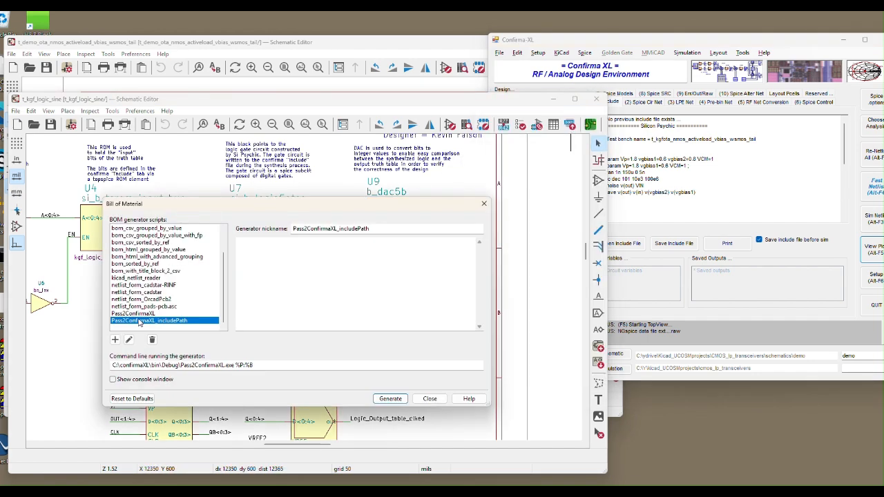
pyautogui.click(385, 398)
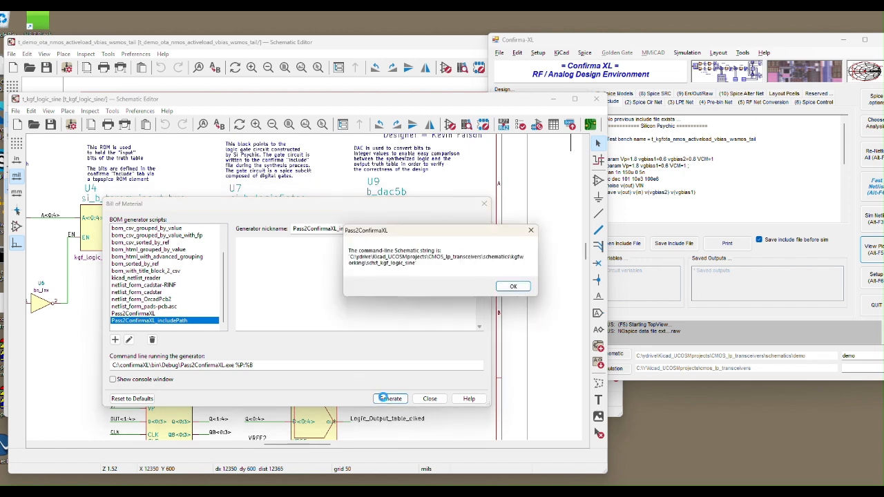
pyautogui.click(513, 286)
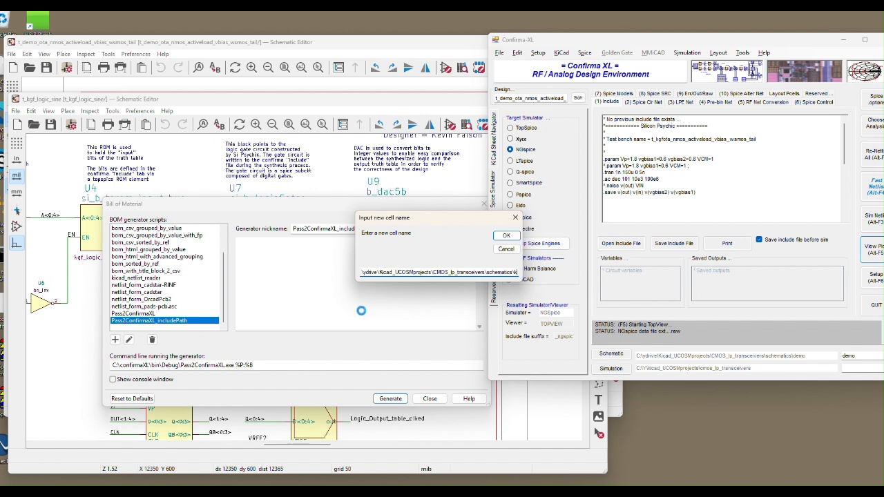
pyautogui.click(506, 237)
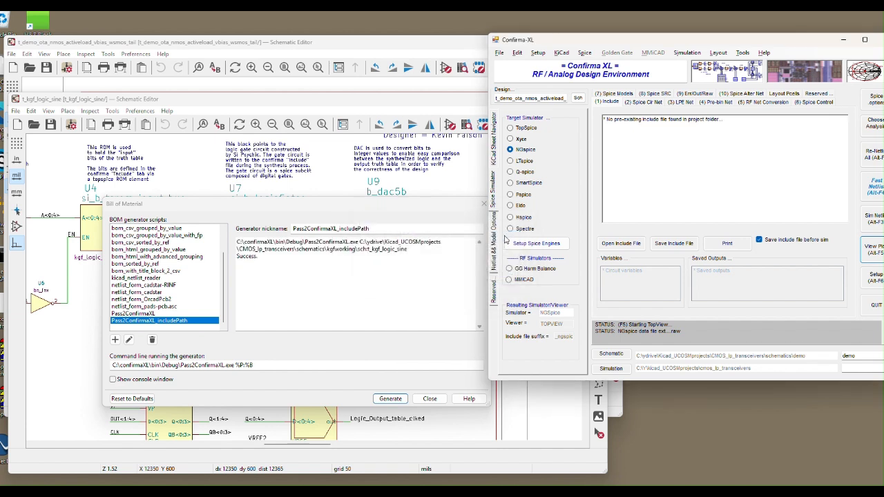
pyautogui.click(429, 399)
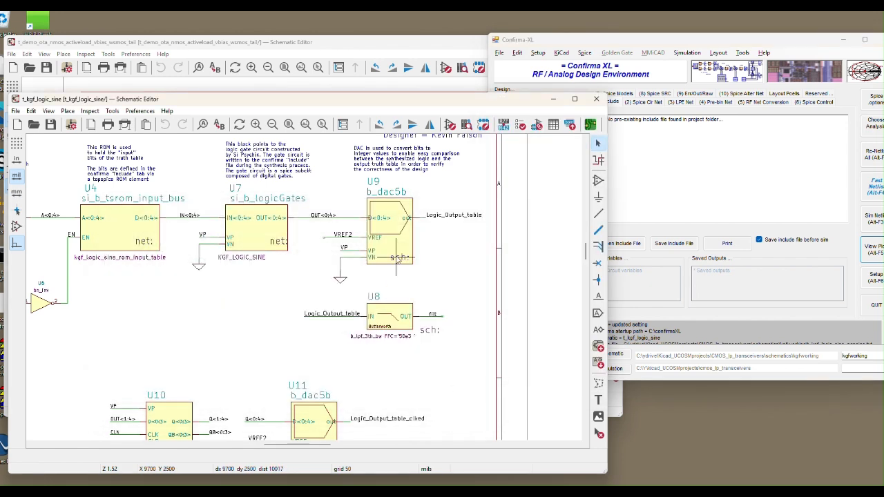
# Bring Confirma-XL in front of the schematics, reposition its window to show all controls, and choose TopSpice as the target simulator.
pyautogui.click(650, 43)
pyautogui.moveTo(529, 98); pyautogui.dragTo(492, 99)
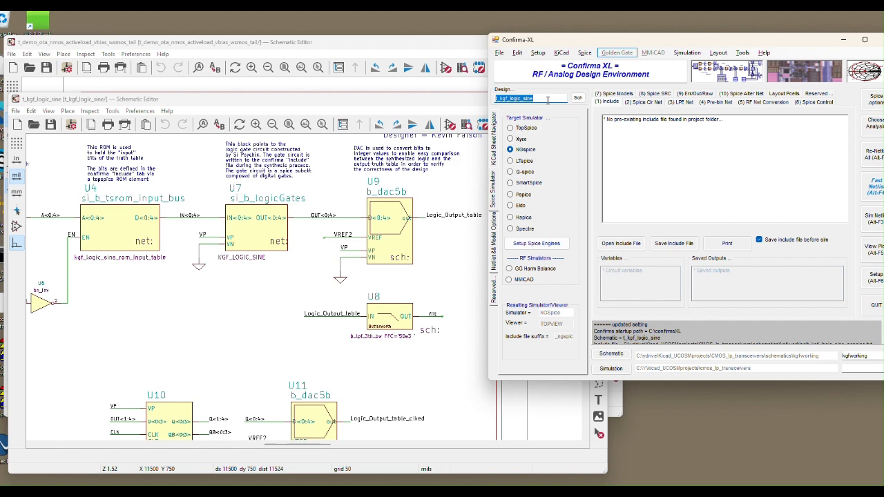
pyautogui.moveTo(565, 44); pyautogui.dragTo(543, 46)
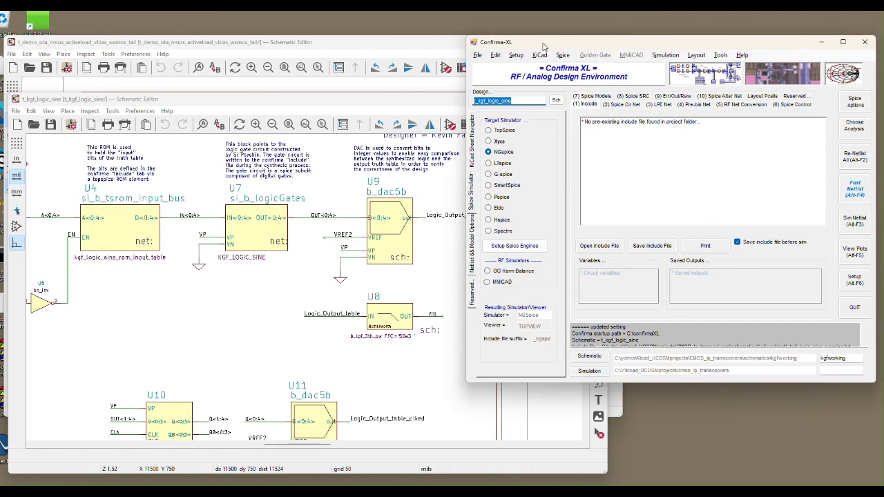
pyautogui.click(490, 130)
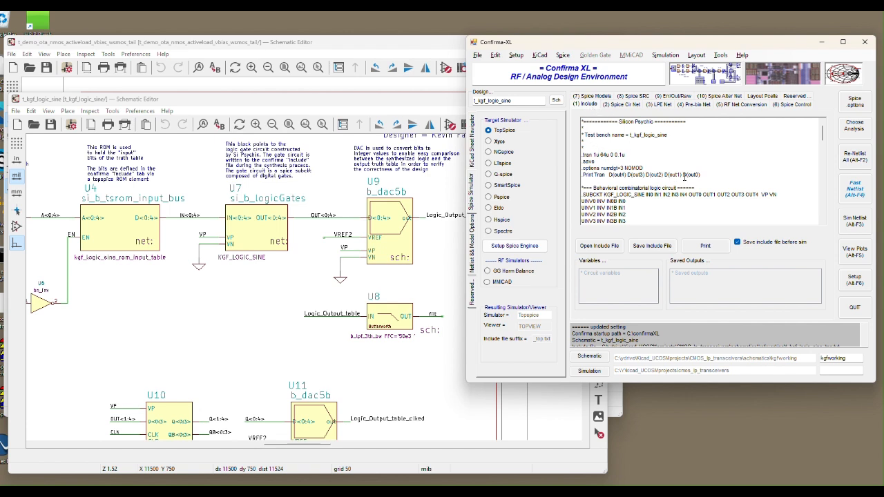
# Examine the include file's transient and print commands, the KGF_LOGIC_SINE gate subcircuit and the ROM input table.
pyautogui.moveTo(707, 175); pyautogui.dragTo(581, 154)
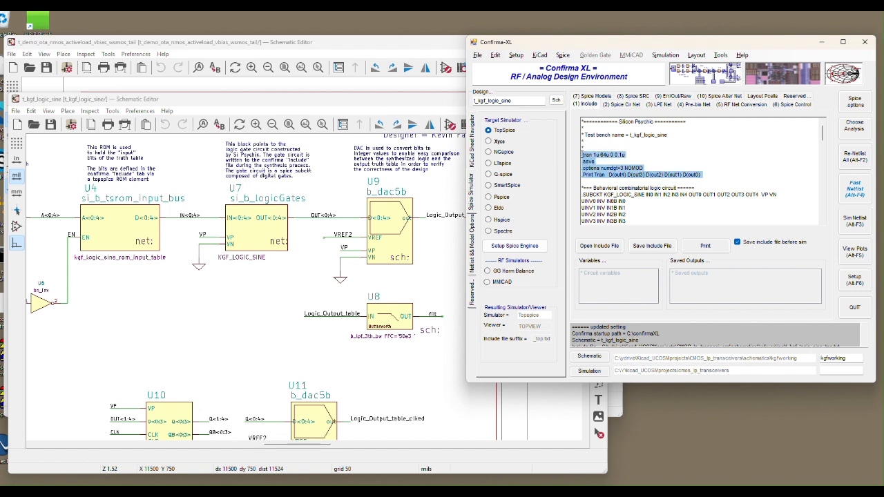
pyautogui.scroll(-2, 595, 159)
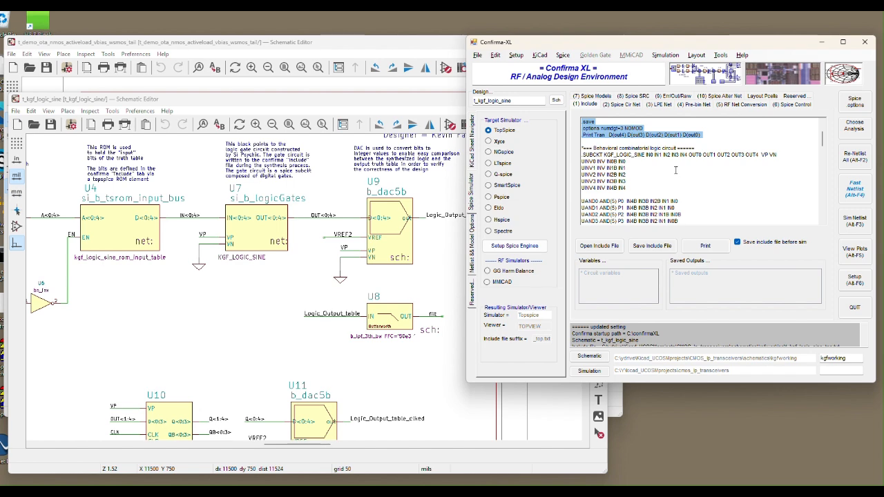
pyautogui.scroll(-1, 636, 156)
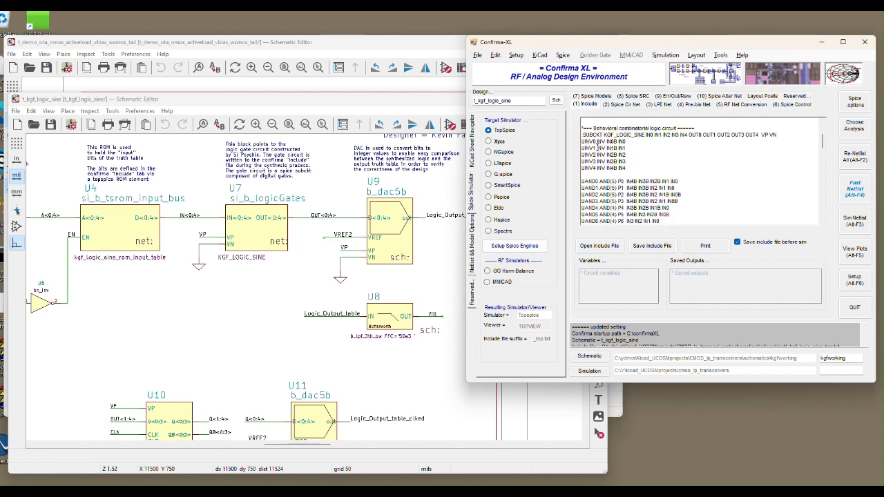
pyautogui.scroll(-5, 597, 144)
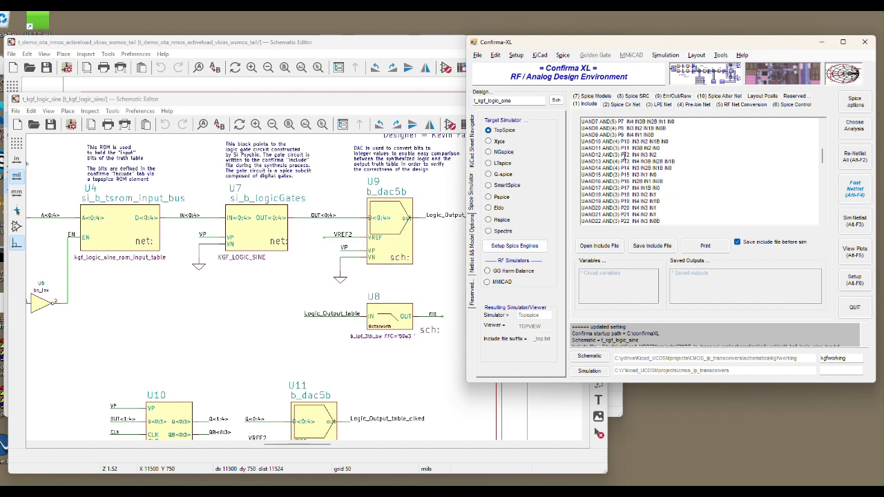
pyautogui.scroll(-5, 625, 154)
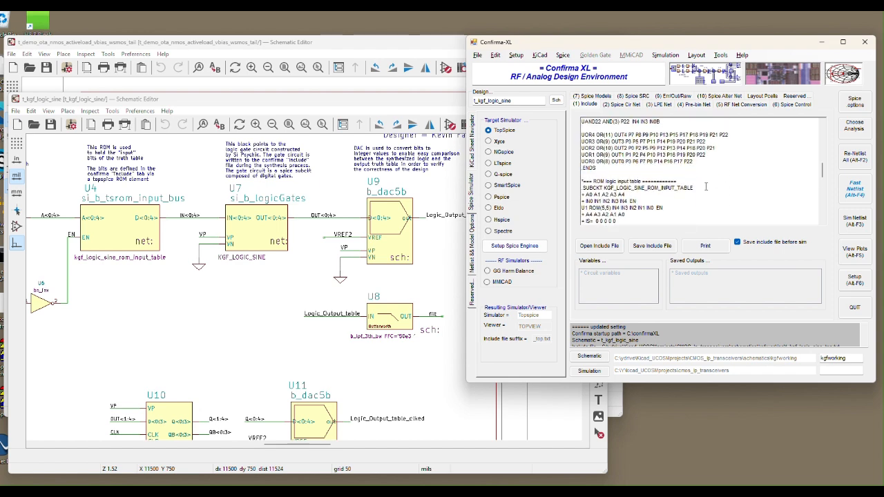
pyautogui.scroll(6, 706, 186)
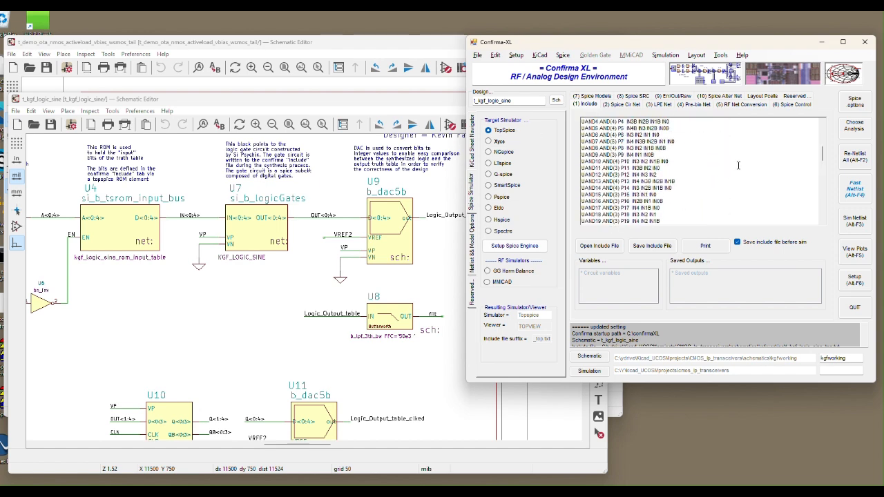
pyautogui.scroll(7, 738, 166)
pyautogui.scroll(-4, 738, 166)
pyautogui.scroll(5, 738, 166)
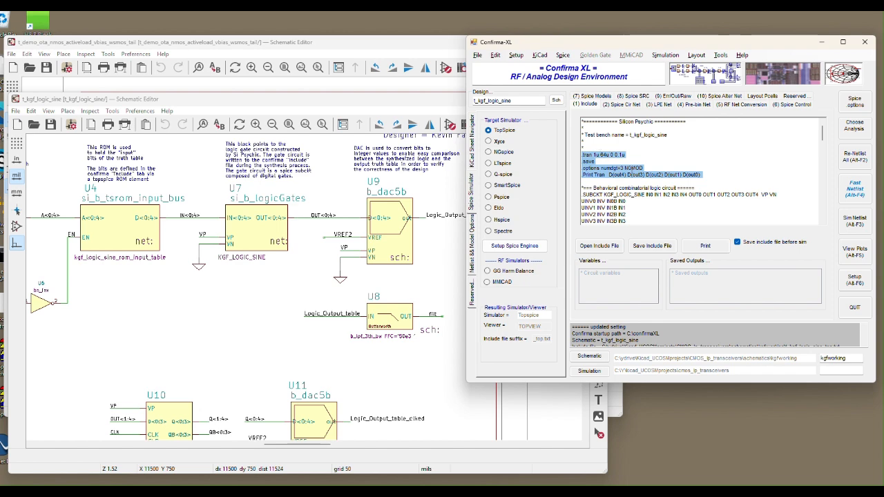
pyautogui.scroll(-2, 631, 171)
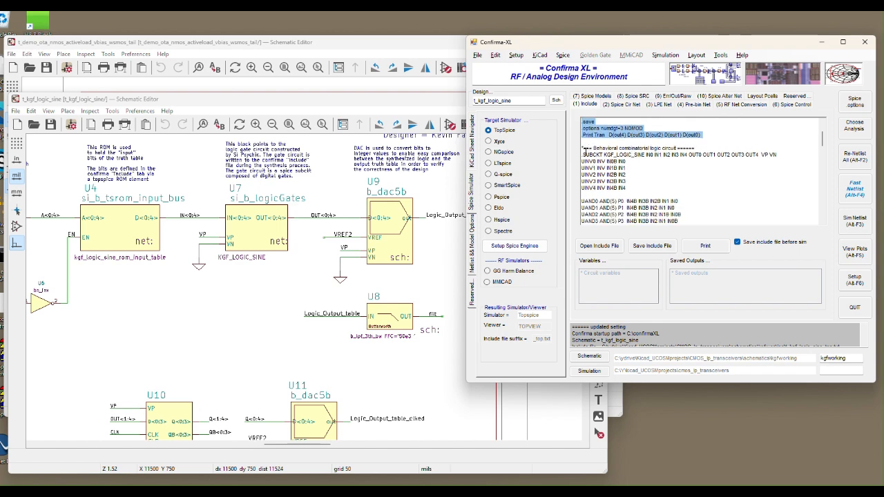
pyautogui.scroll(-1, 646, 187)
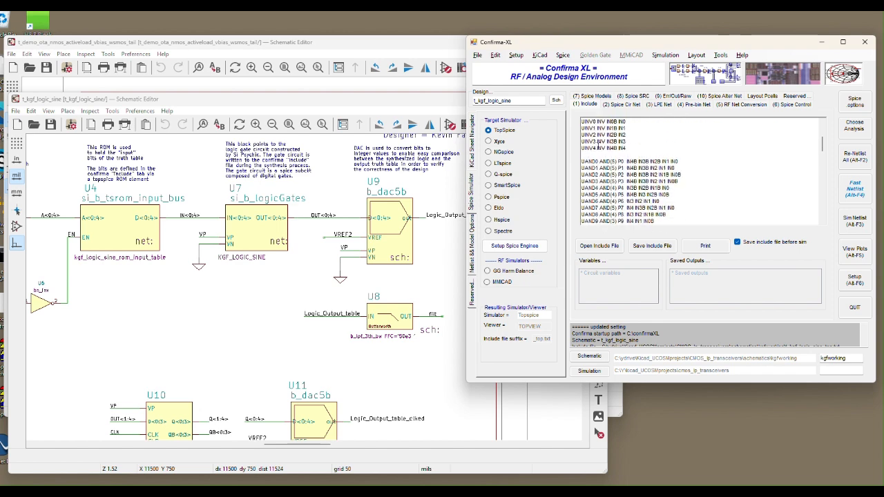
pyautogui.scroll(-3, 598, 147)
pyautogui.scroll(-5, 597, 148)
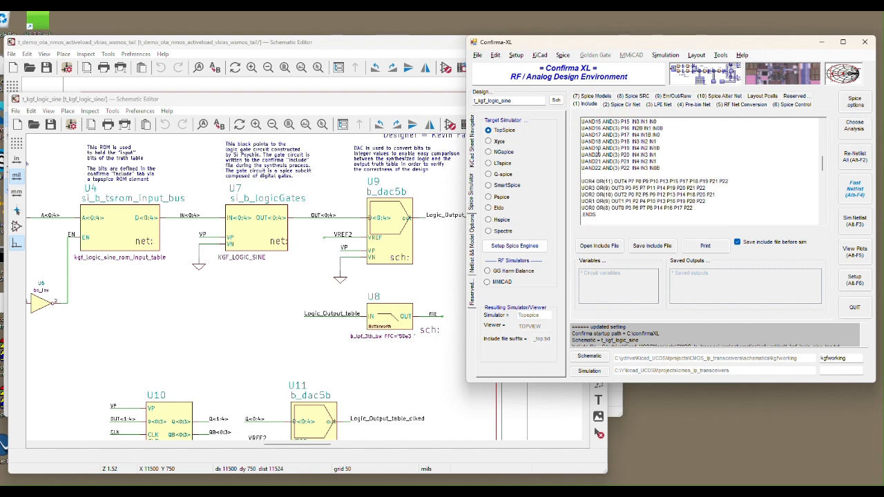
pyautogui.scroll(4, 597, 147)
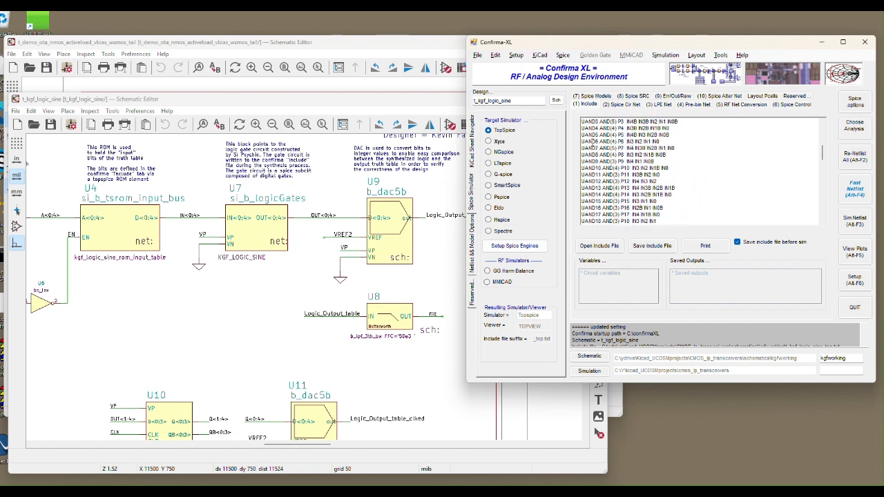
# Regenerate the t_kgf_logic_sine Spice circuit netlist with Fast Netlist and review its pulse sources and subcircuit definitions.
pyautogui.click(626, 106)
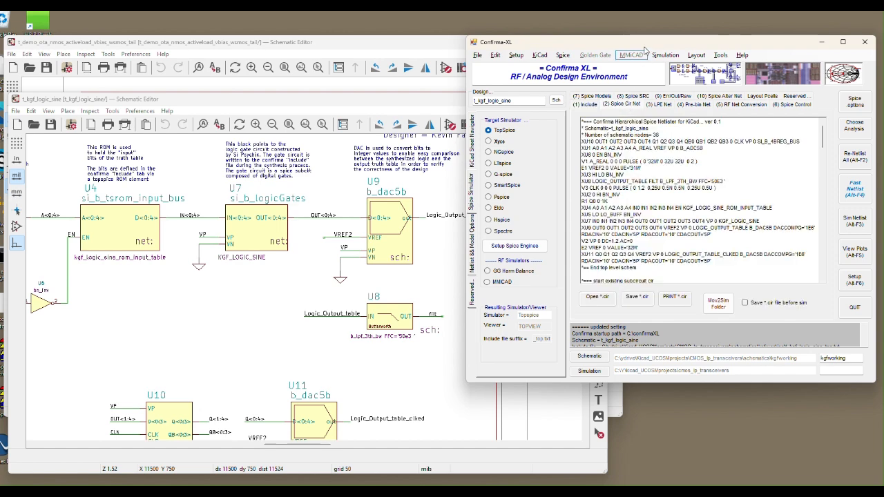
pyautogui.moveTo(644, 44); pyautogui.dragTo(612, 45)
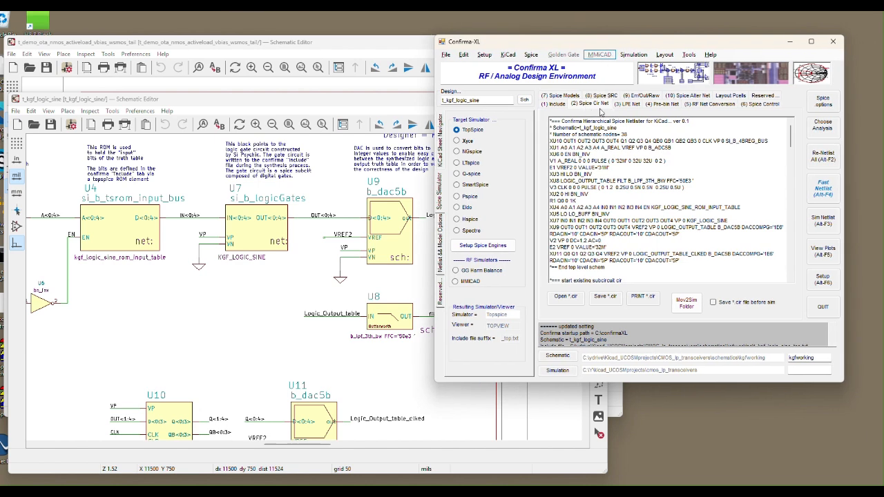
pyautogui.click(821, 195)
pyautogui.moveTo(588, 160); pyautogui.dragTo(591, 187)
pyautogui.scroll(-10, 592, 188)
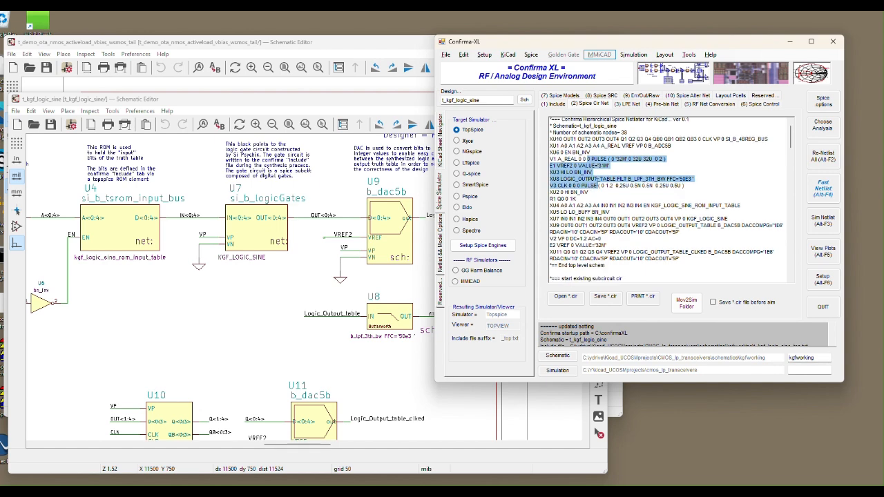
pyautogui.scroll(-9, 598, 183)
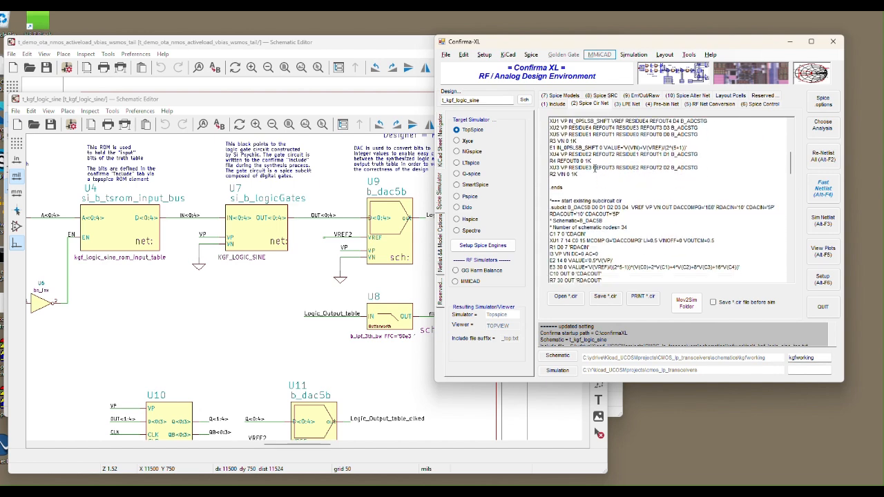
pyautogui.scroll(-6, 594, 168)
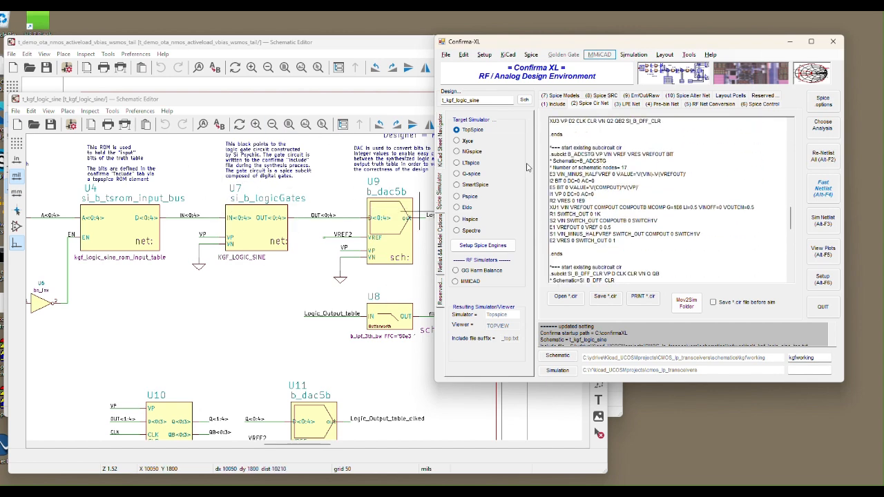
# Load the t_kgf_logic_sine hierarchy in the KiCad sheet navigator, view the schematic of U8 B_LPF_3TH_BW, and close it.
pyautogui.click(442, 136)
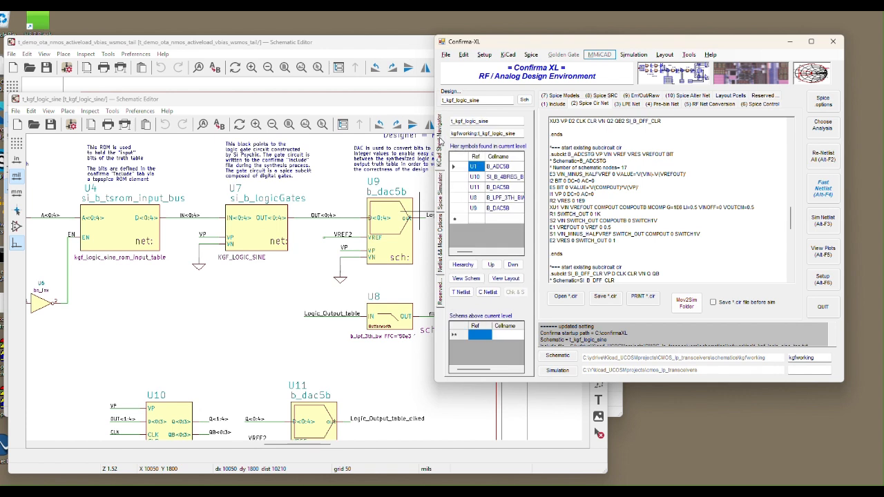
pyautogui.click(463, 264)
pyautogui.click(498, 198)
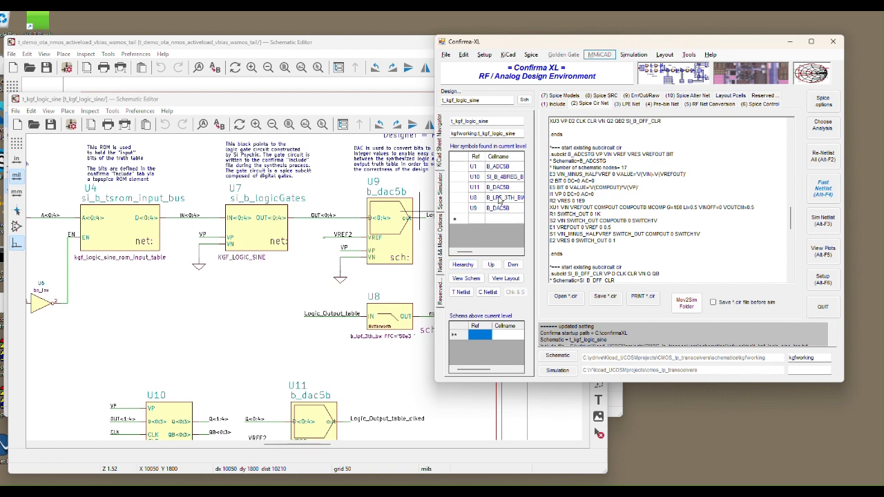
pyautogui.click(476, 280)
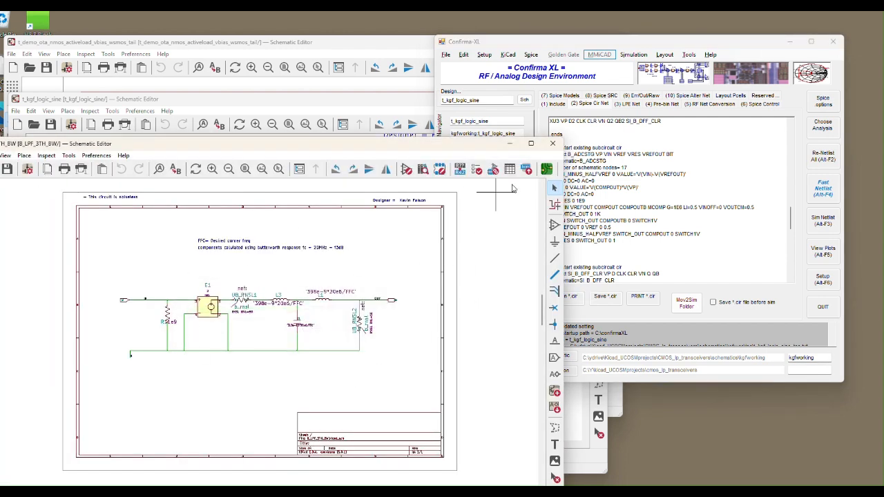
pyautogui.click(553, 144)
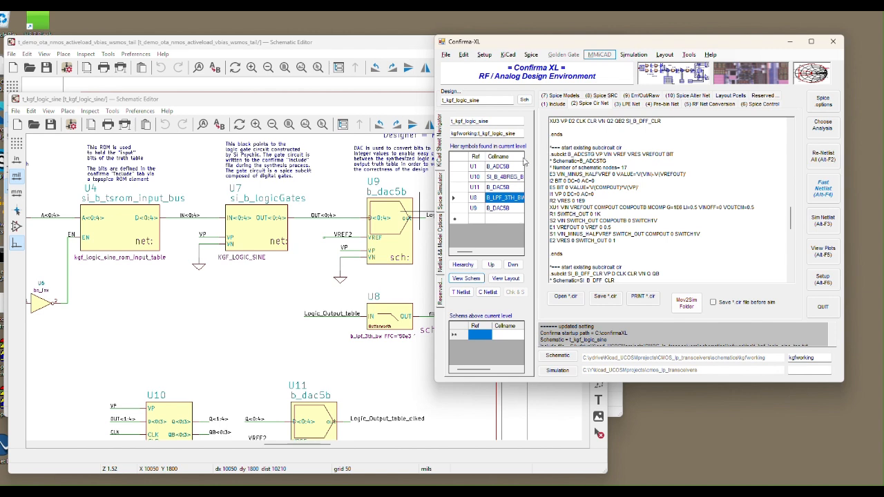
# Open the schematic of U1 B_ADC5B from the sheet navigator and examine its chain of b_adcstg stages.
pyautogui.click(508, 169)
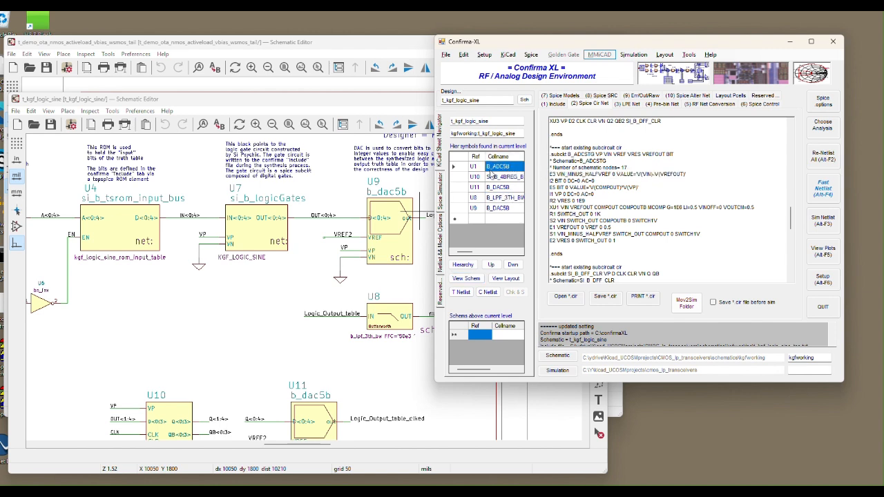
pyautogui.click(471, 282)
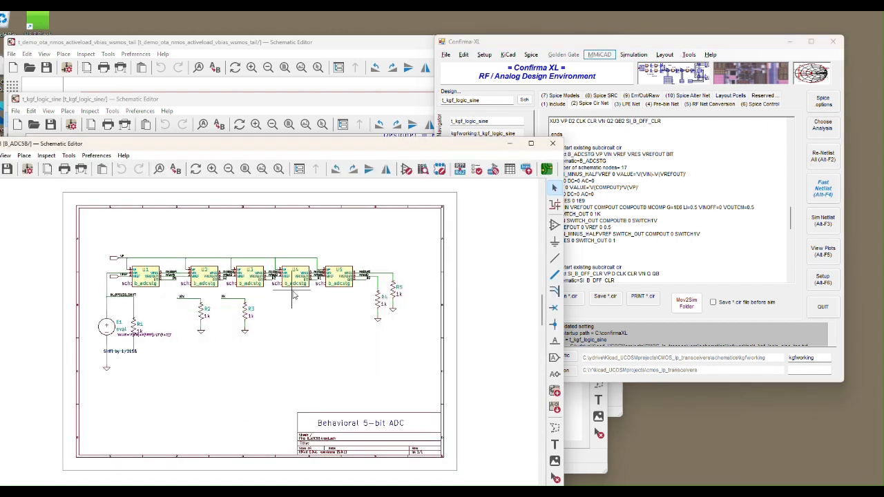
pyautogui.scroll(8, 292, 295)
pyautogui.scroll(-5, 288, 282)
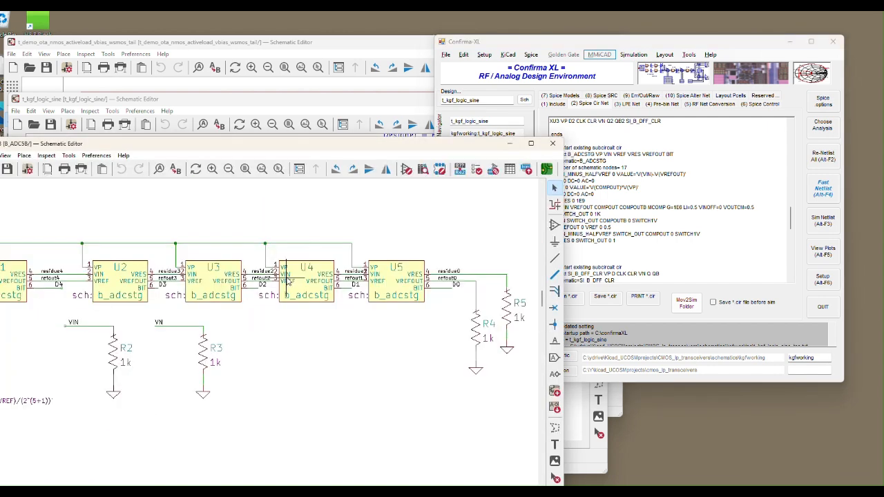
pyautogui.scroll(-5, 288, 282)
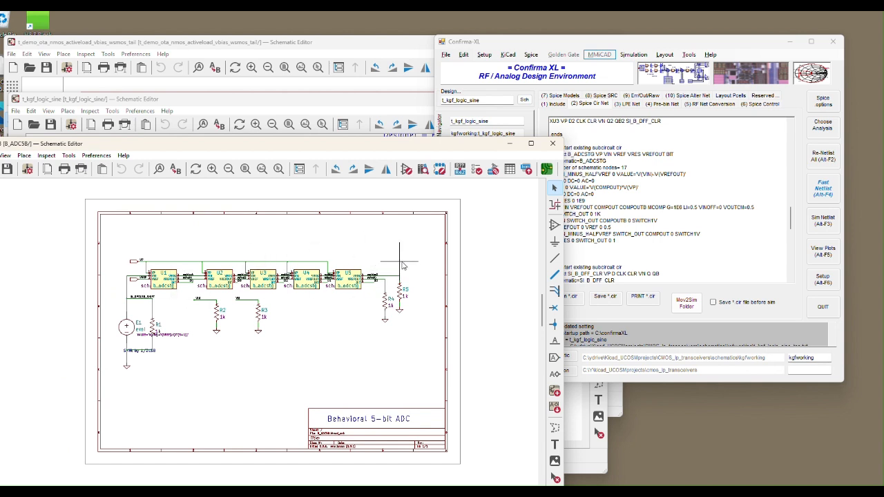
# Descend into B_ADC5B in the Confirma-XL sheet navigator, view the schematic of its U1 B_ADCSTG stage, and close it.
pyautogui.click(606, 44)
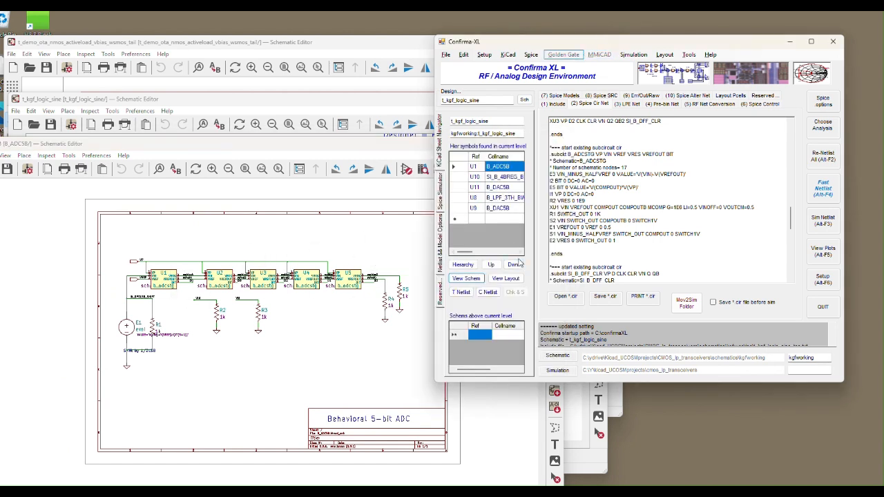
pyautogui.click(514, 266)
pyautogui.click(515, 267)
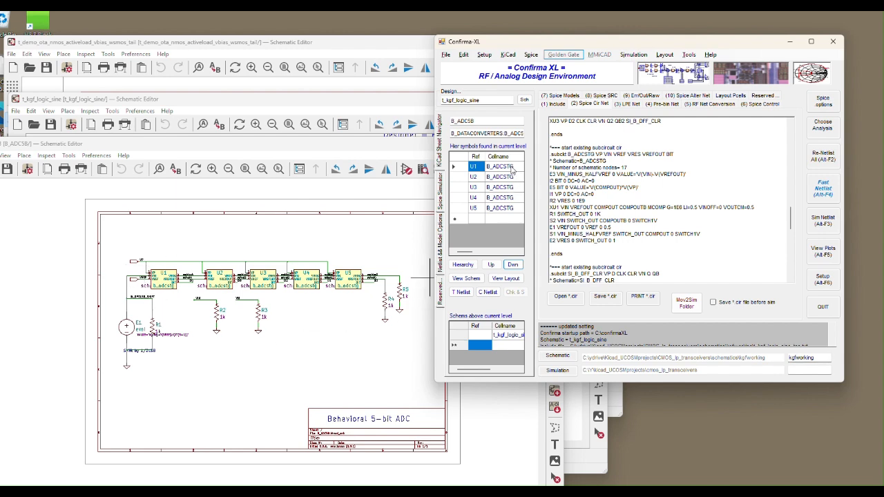
pyautogui.scroll(3, 311, 295)
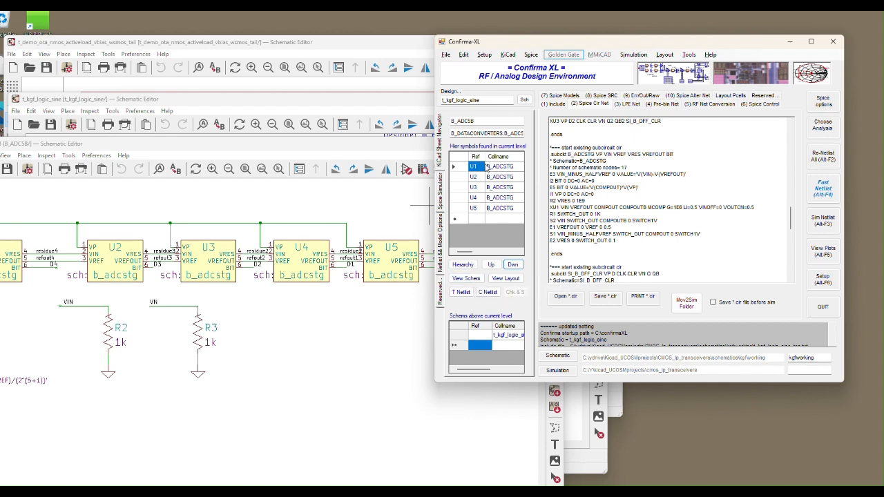
pyautogui.click(474, 279)
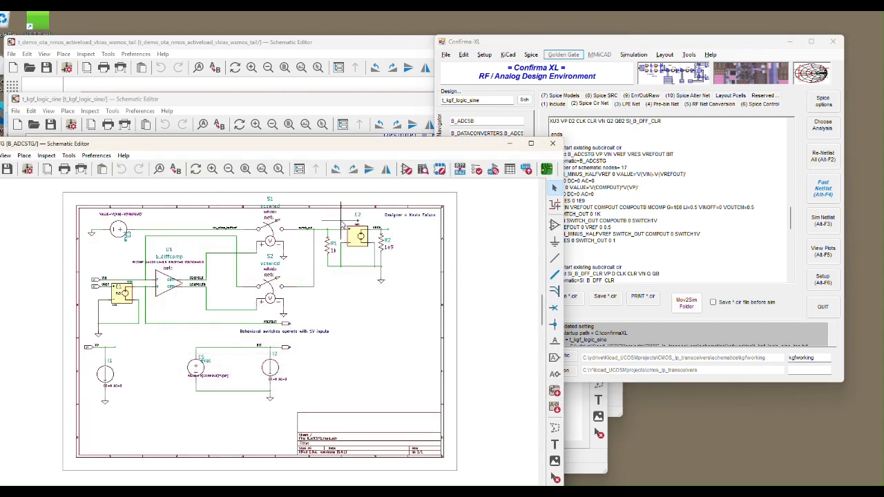
pyautogui.moveTo(344, 148); pyautogui.dragTo(337, 167)
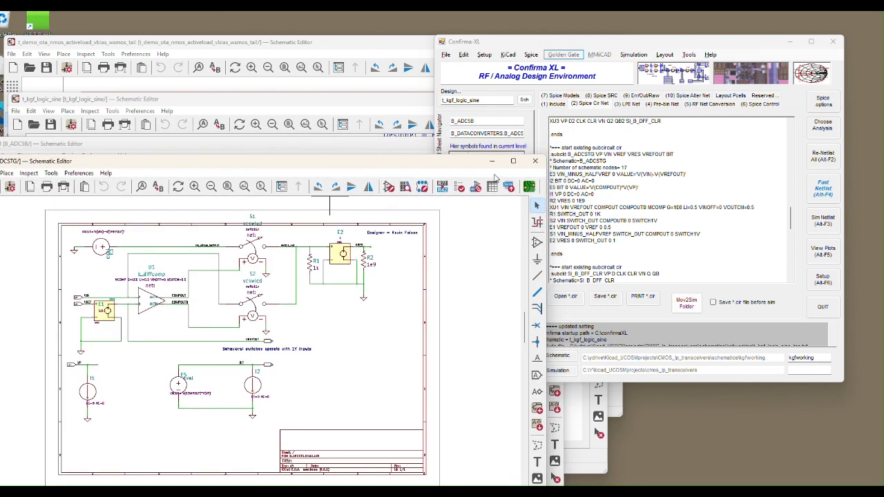
pyautogui.click(535, 161)
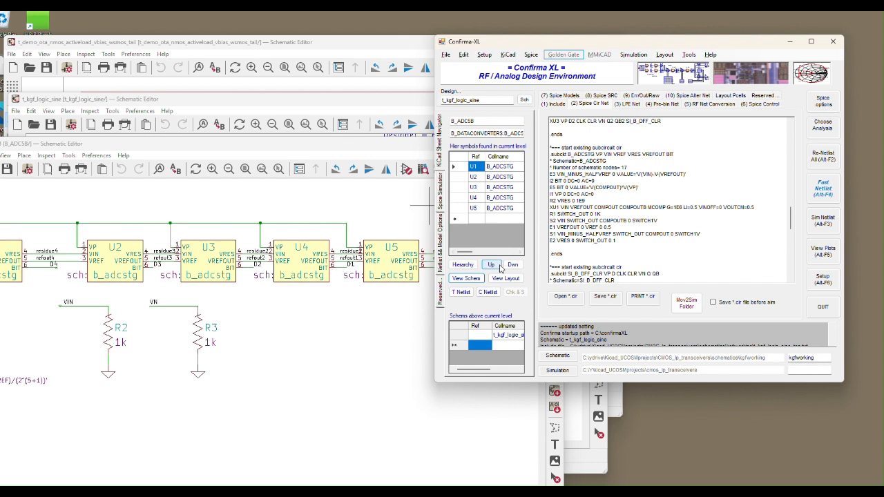
# Return the sheet navigator to the top-level t_kgf_logic_sine cell and select U8 B_LPF_3TH_BW.
pyautogui.click(500, 266)
pyautogui.click(495, 267)
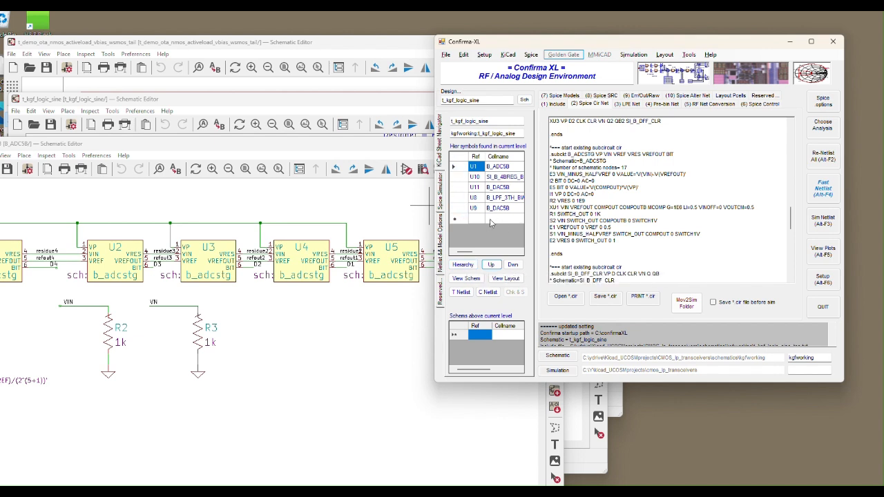
pyautogui.click(479, 199)
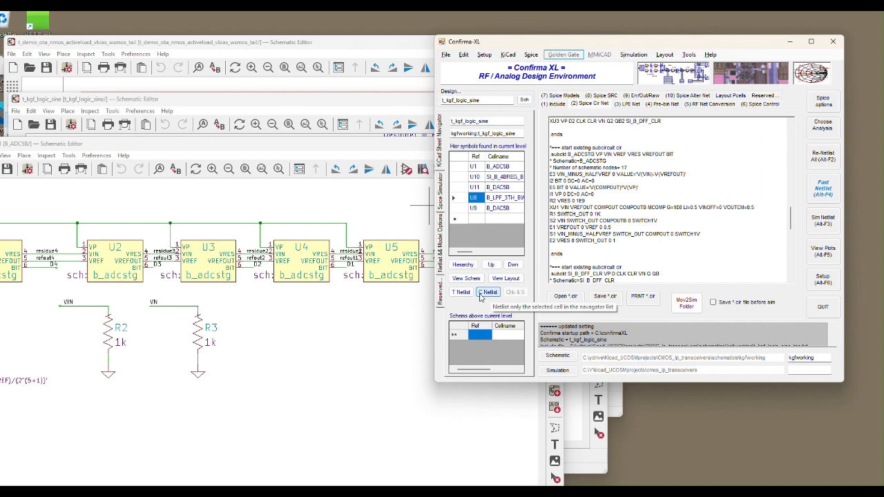
# Netlist only the selected B_LPF_3TH_BW cell, then only the top-level t_kgf_logic_sine cell, and review both cell netlists.
pyautogui.click(488, 292)
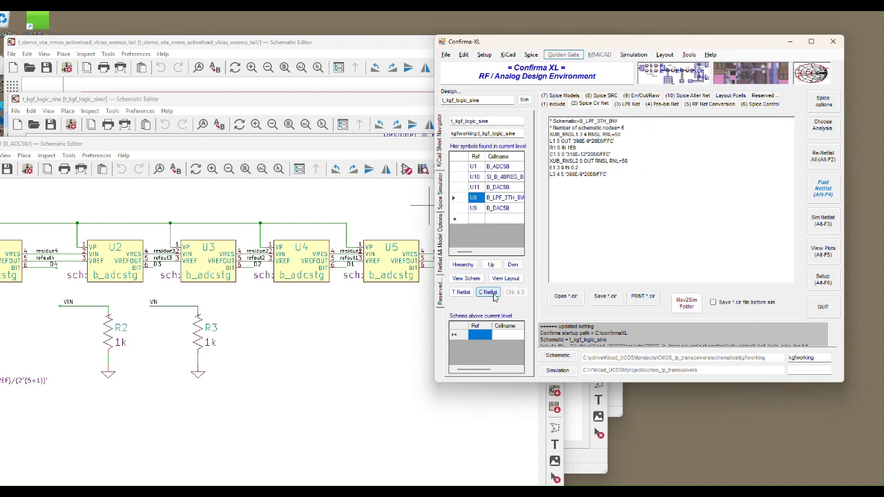
pyautogui.click(612, 175)
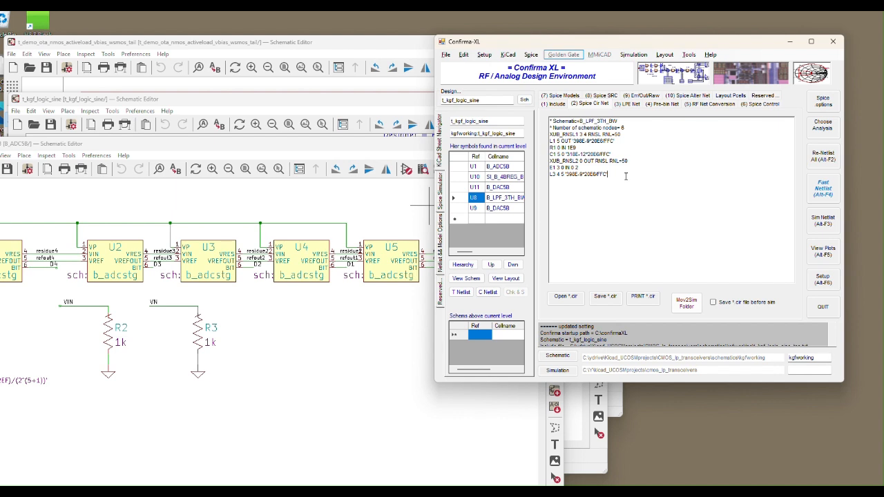
pyautogui.click(461, 292)
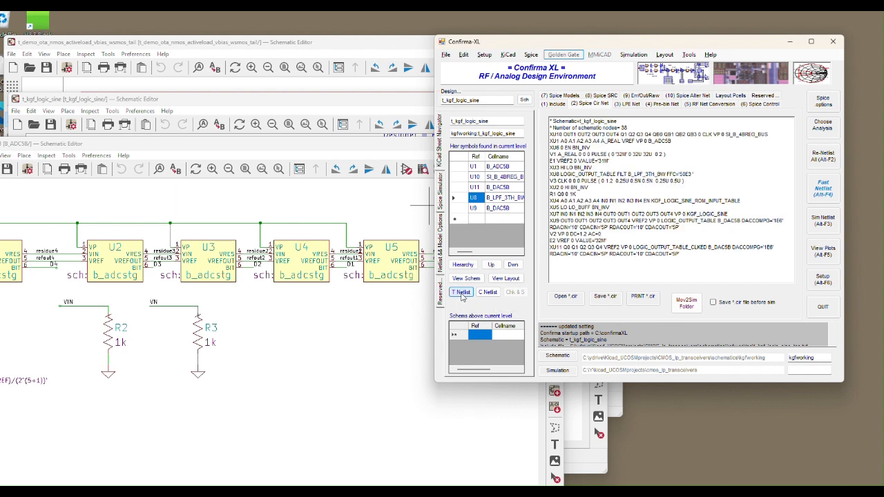
pyautogui.moveTo(701, 256); pyautogui.dragTo(550, 120)
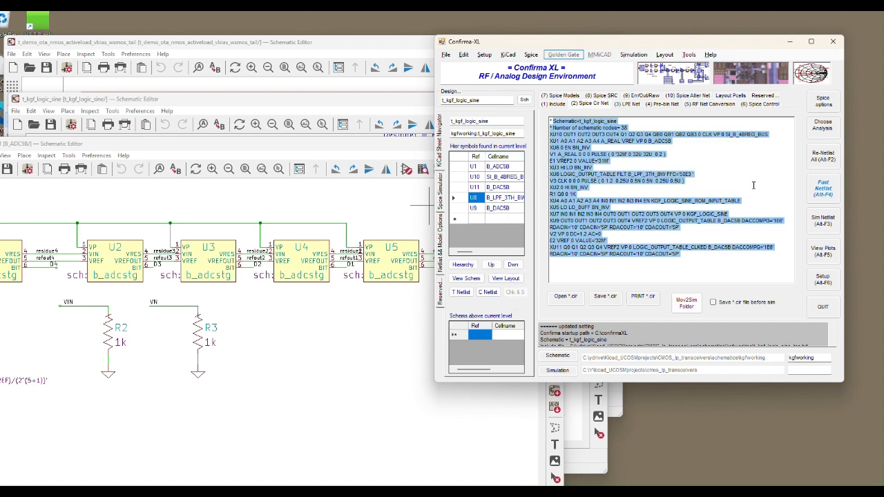
# Fast-netlist the full t_kgf_logic_sine hierarchy, check the include file, and simulate the netlist in TopSpice.
pyautogui.click(826, 188)
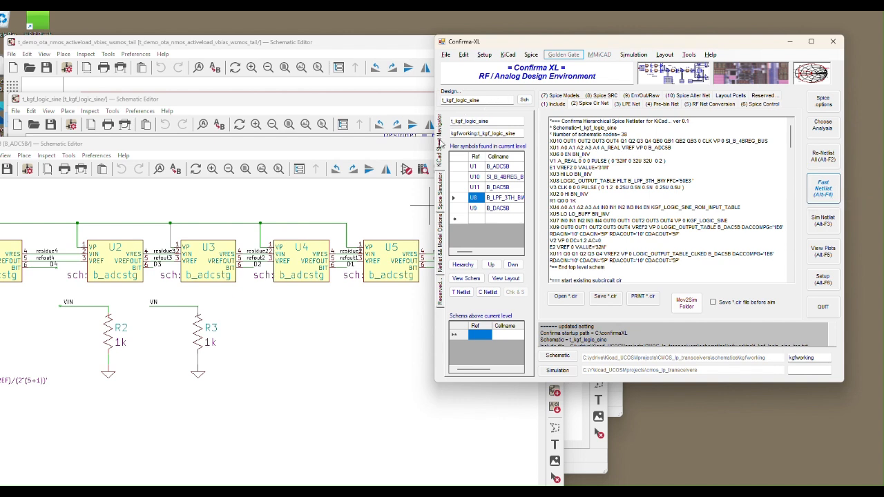
pyautogui.click(443, 194)
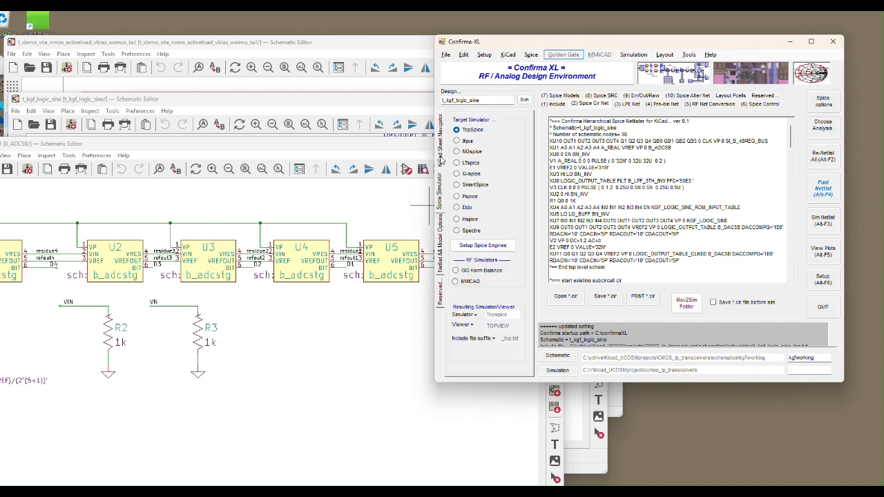
pyautogui.click(440, 160)
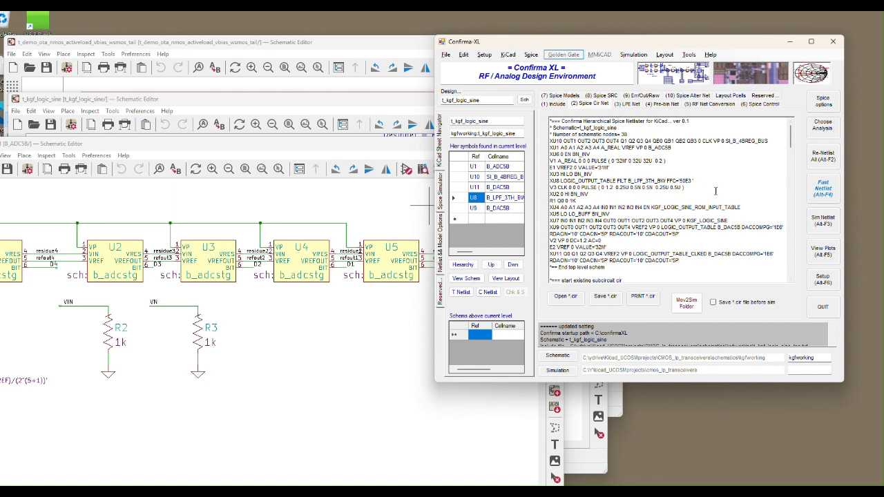
pyautogui.click(557, 104)
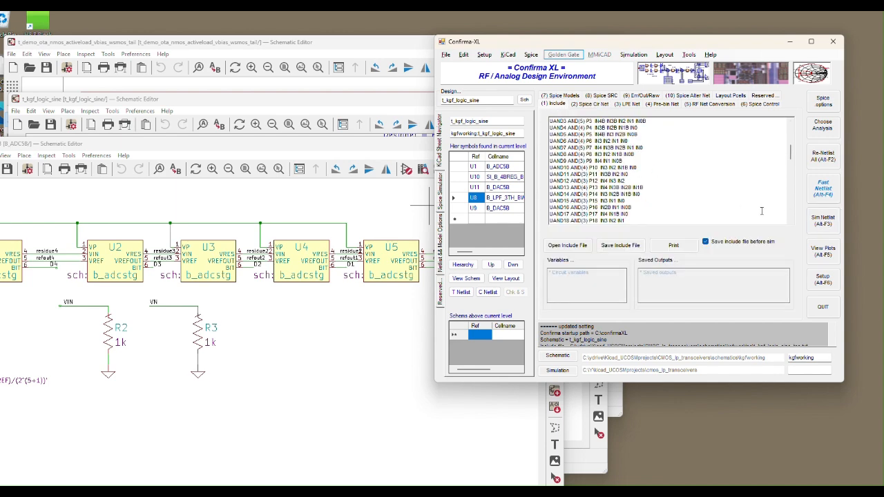
pyautogui.click(822, 221)
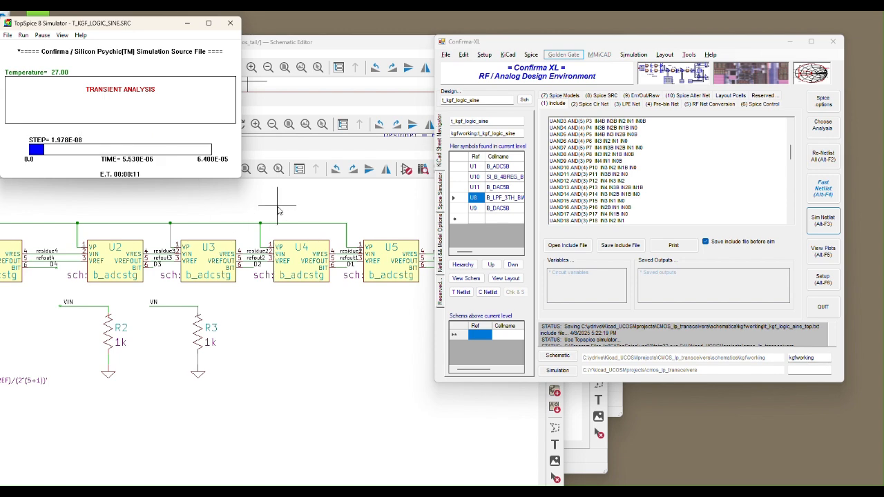
# Open the Symbol Editor from the B_ADC5B schematic and view the b_difampcm, b_diff2sebuf and b_diffcomp symbols of the b_analog library.
pyautogui.click(277, 211)
pyautogui.moveTo(344, 153); pyautogui.dragTo(455, 162)
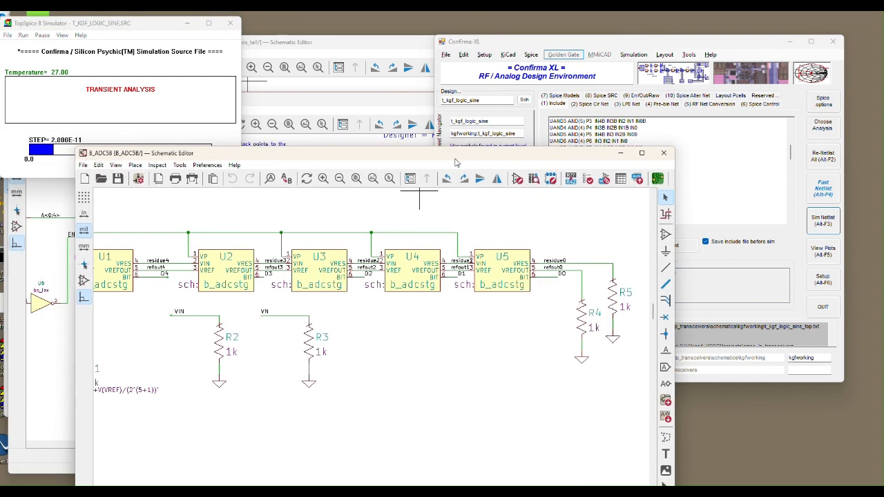
pyautogui.click(517, 179)
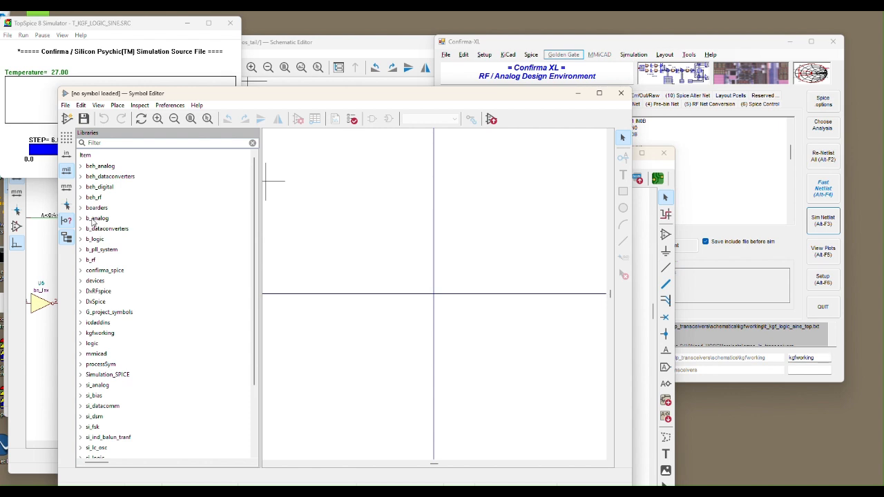
pyautogui.doubleClick(97, 218)
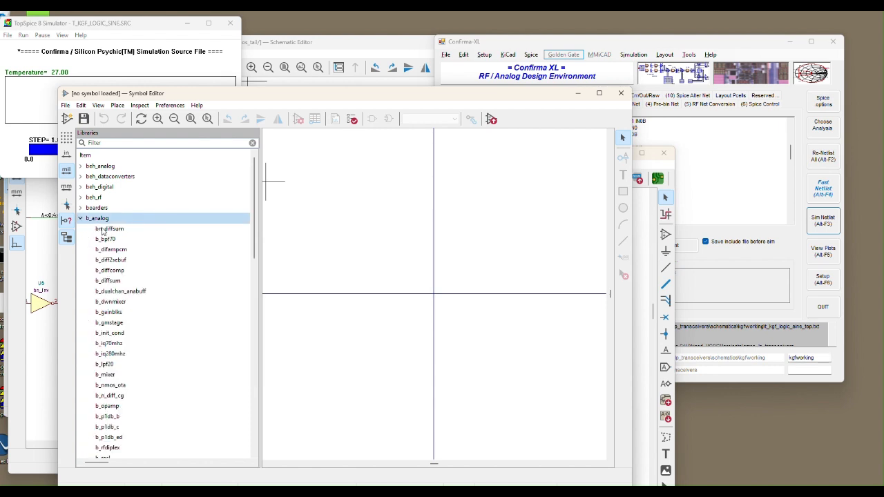
pyautogui.click(106, 240)
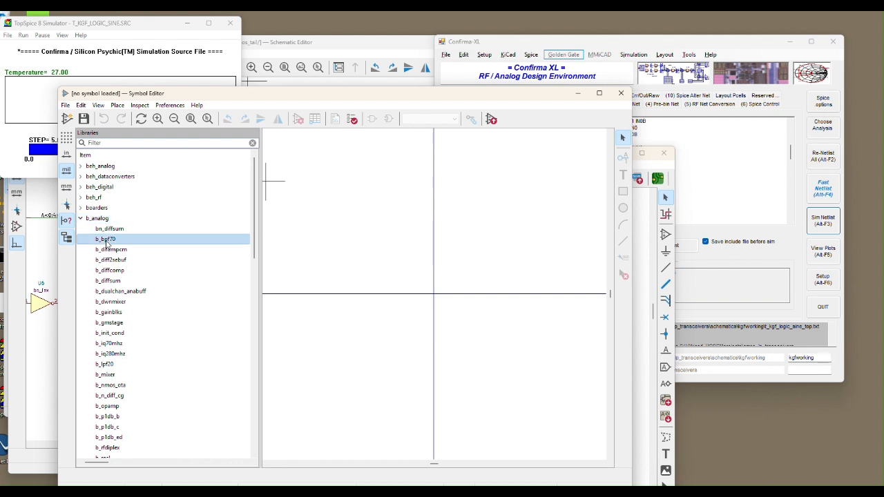
pyautogui.click(109, 249)
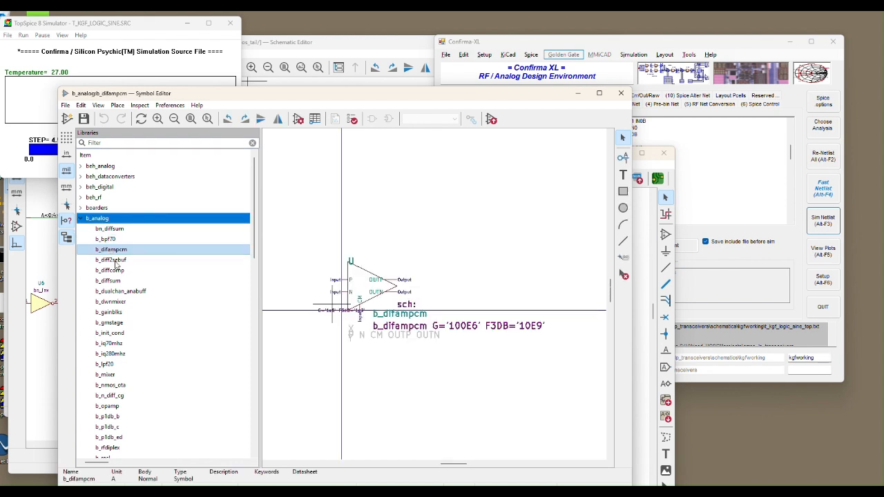
pyautogui.click(115, 260)
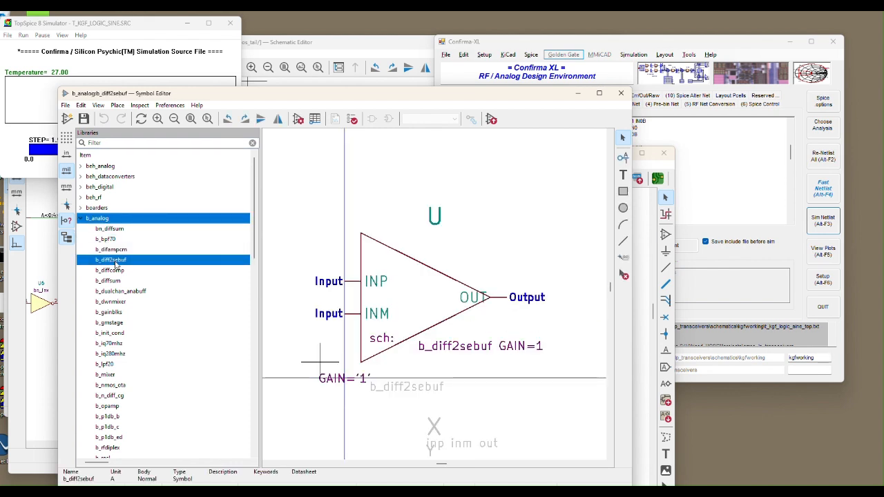
pyautogui.click(117, 270)
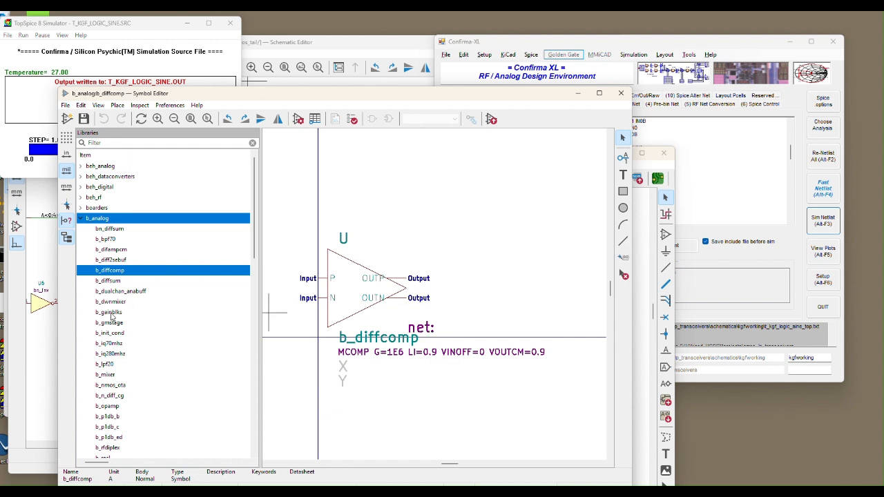
# View the b_4bupdwncnt_bus symbol in the b_logic library, collapse the library, and close the Symbol Editor.
pyautogui.scroll(-10, 114, 317)
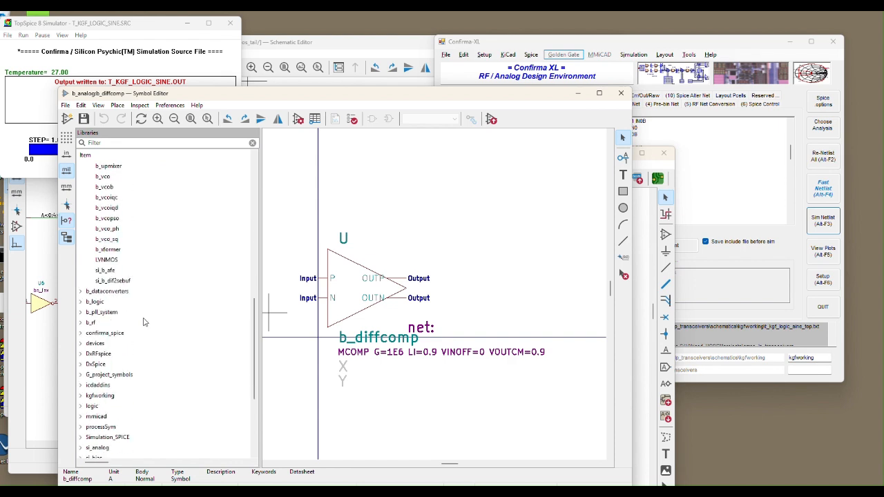
pyautogui.doubleClick(101, 302)
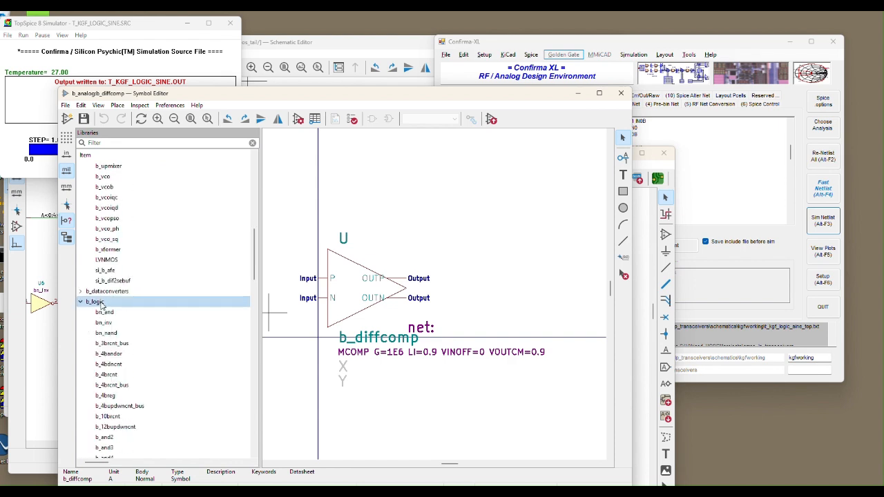
pyautogui.scroll(-3, 198, 310)
pyautogui.doubleClick(125, 312)
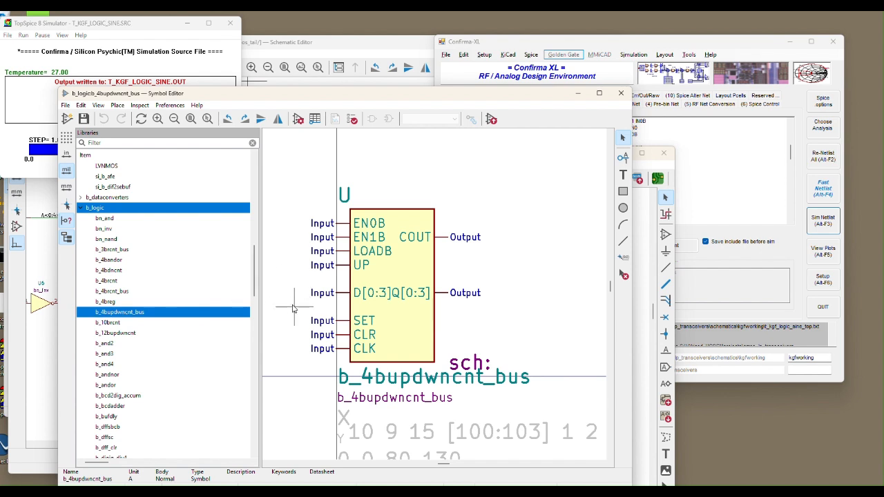
pyautogui.scroll(-1, 292, 311)
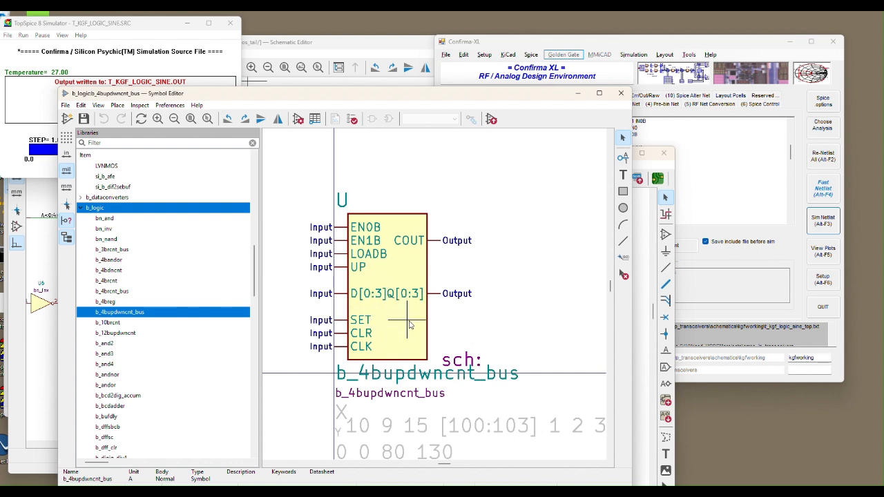
pyautogui.click(80, 207)
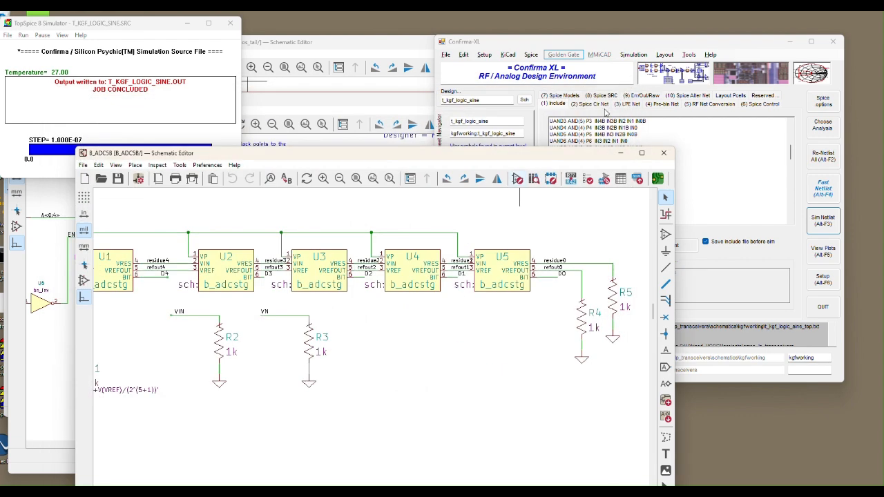
pyautogui.click(621, 92)
# Close the TopSpice simulator window and open the t_kgf_logic_sine simulation plots from Confirma-XL.
pyautogui.moveTo(561, 162); pyautogui.dragTo(552, 174)
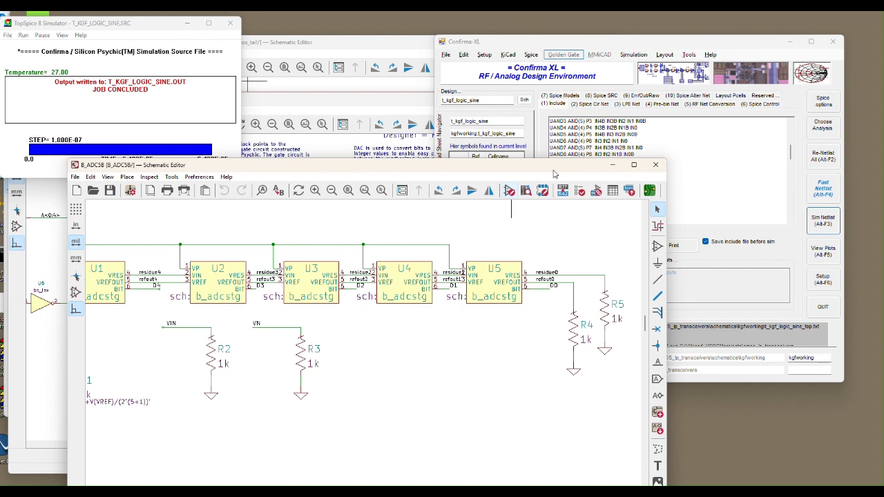
pyautogui.click(160, 28)
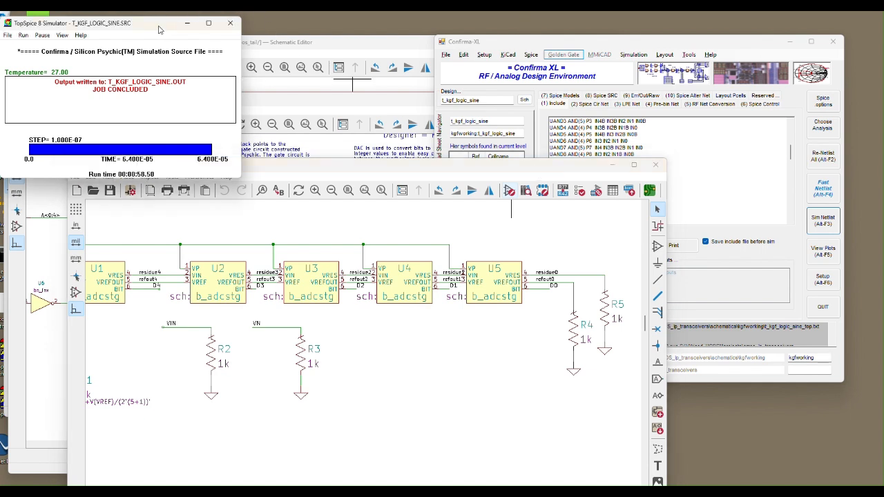
pyautogui.click(231, 25)
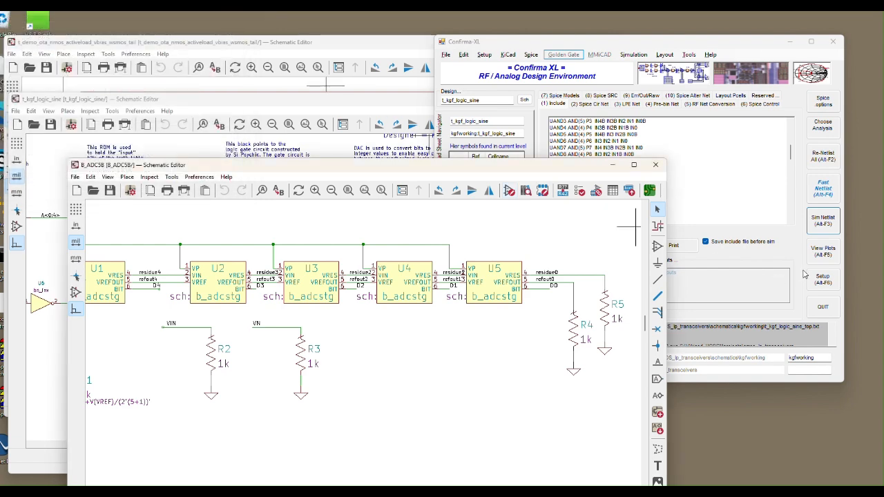
pyautogui.click(839, 377)
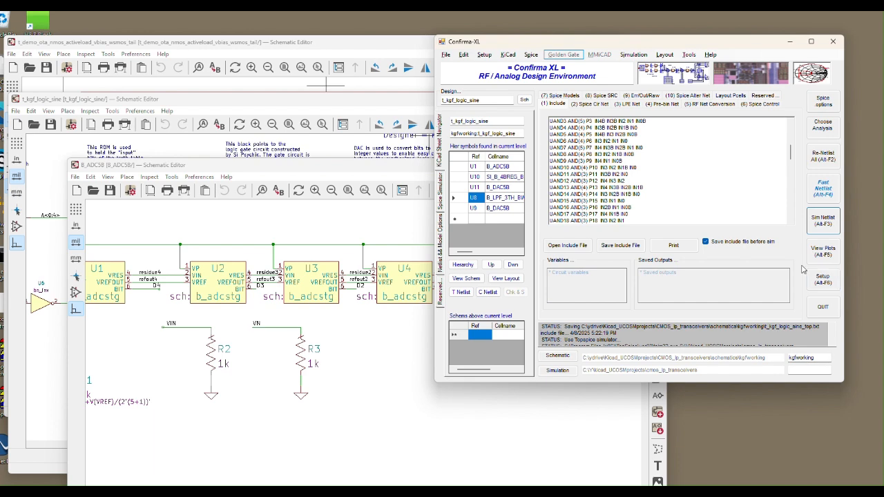
pyautogui.click(823, 221)
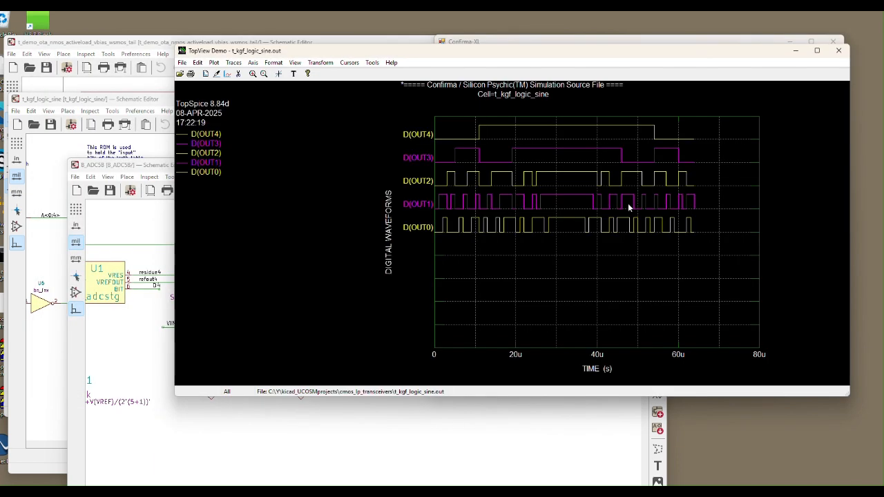
# Start a new probe plot in TopView from the TRANSIENT analysis with .PROBE/binary data.
pyautogui.click(215, 64)
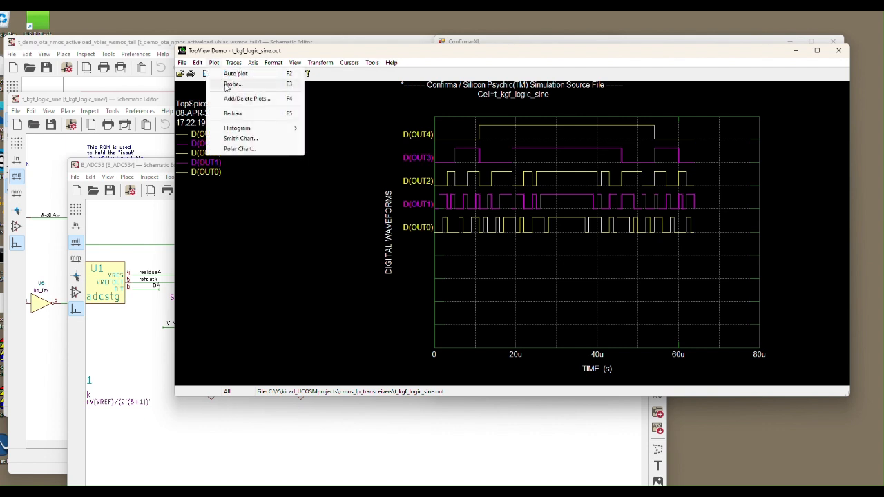
pyautogui.click(227, 84)
pyautogui.click(428, 285)
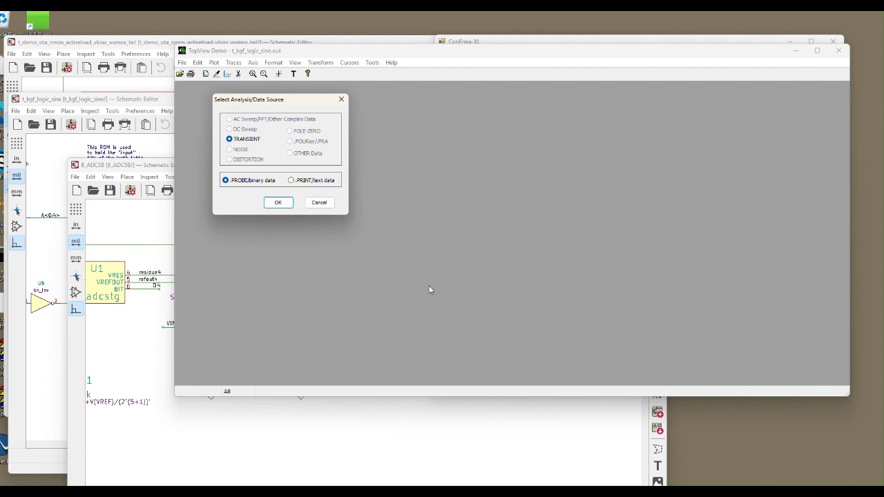
pyautogui.click(283, 204)
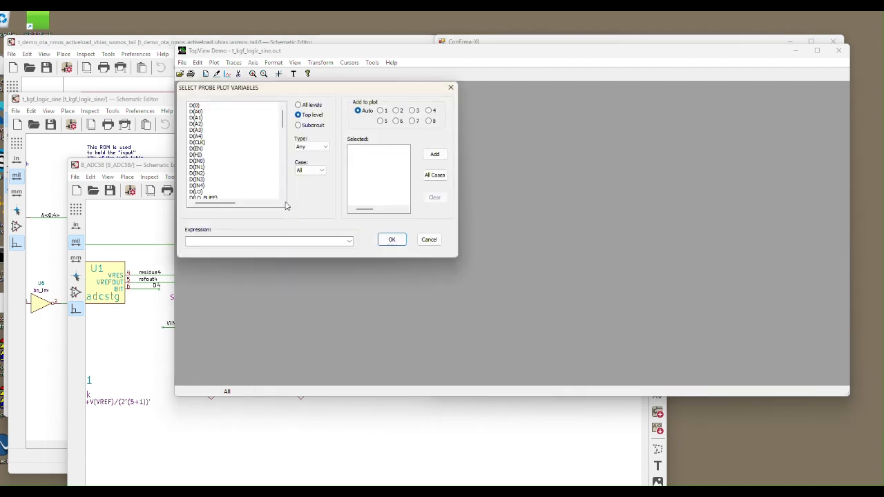
# Examine the t_kgf_logic_sine schematic for the output net names of the U9 b_dac5b converter and the U8 low-pass filter.
pyautogui.click(43, 170)
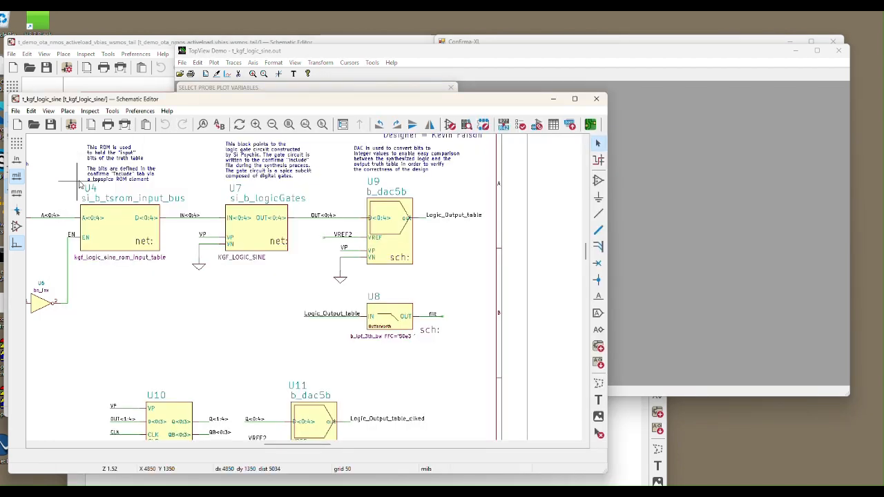
pyautogui.scroll(5, 377, 181)
pyautogui.scroll(-5, 377, 181)
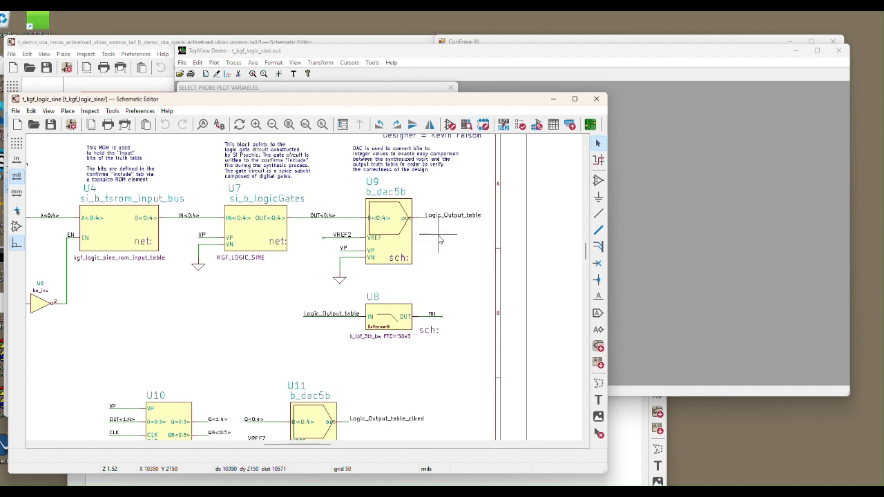
pyautogui.scroll(1, 441, 207)
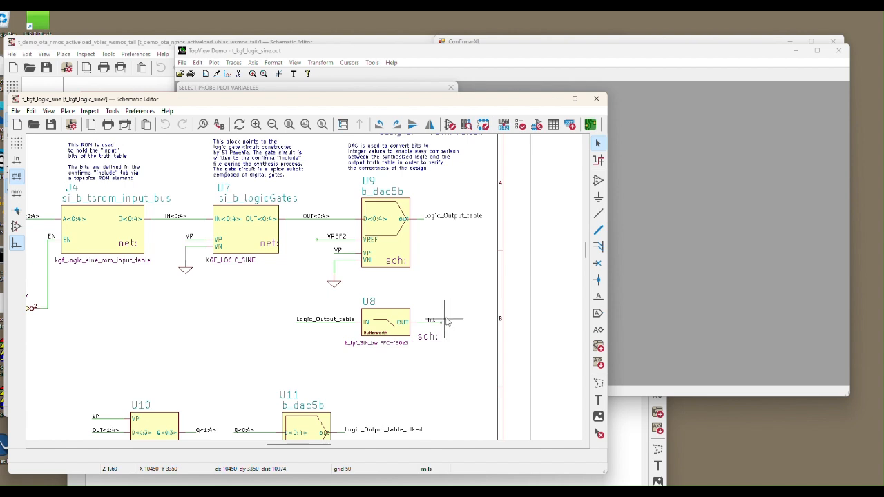
pyautogui.click(374, 56)
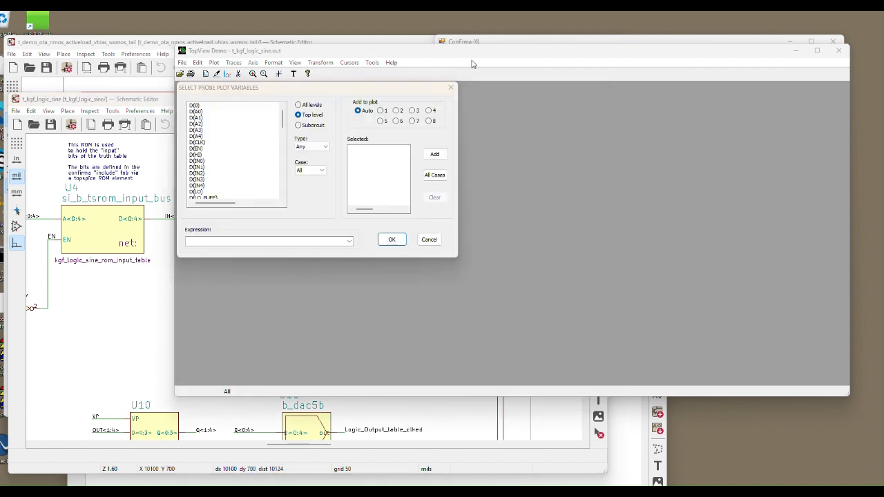
pyautogui.click(69, 297)
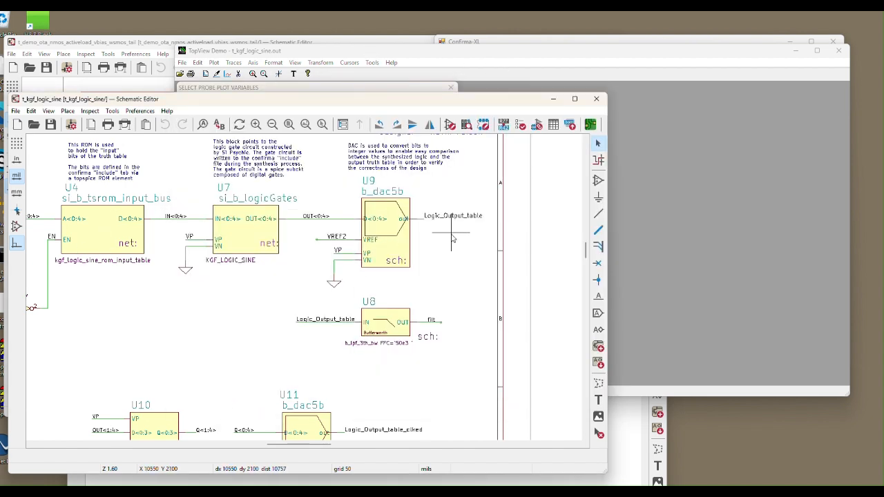
# Plot the top-level signals V(LOGIC_OUTPUT_TABLE) and V(FILT) together in the TopView probe plot.
pyautogui.click(420, 51)
pyautogui.moveTo(283, 122); pyautogui.dragTo(279, 177)
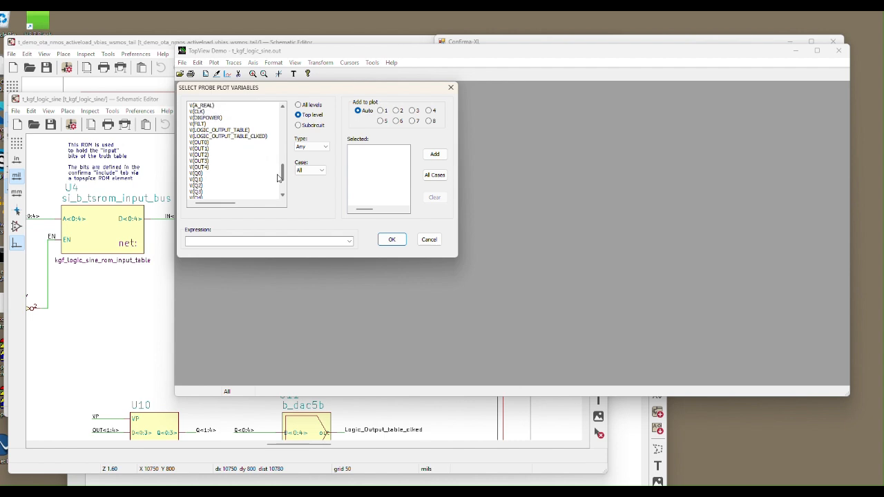
pyautogui.click(243, 130)
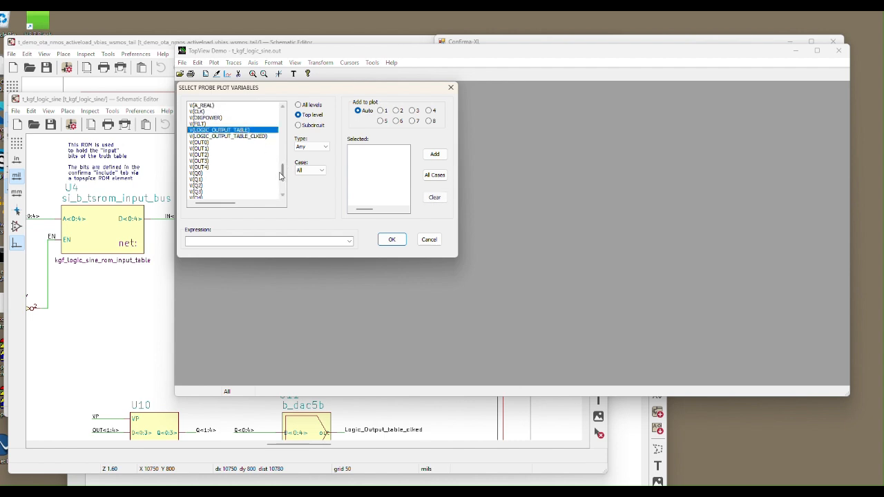
pyautogui.moveTo(282, 176); pyautogui.dragTo(282, 181)
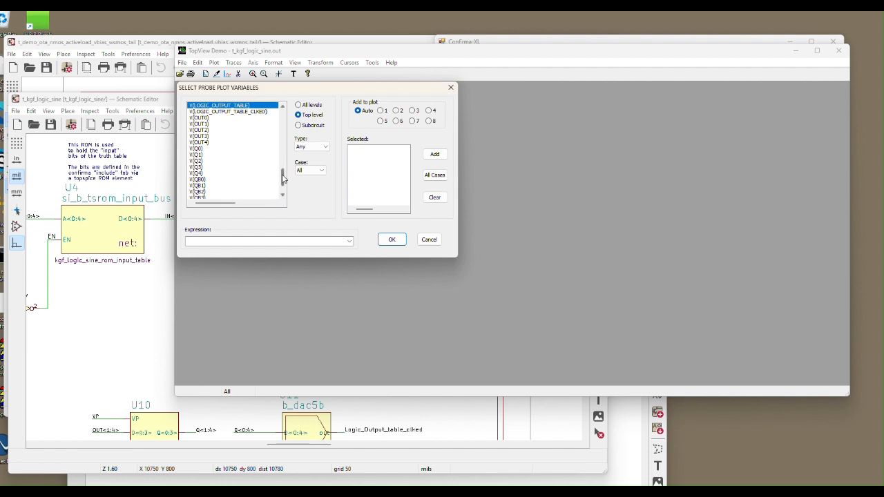
pyautogui.moveTo(283, 176); pyautogui.dragTo(283, 171)
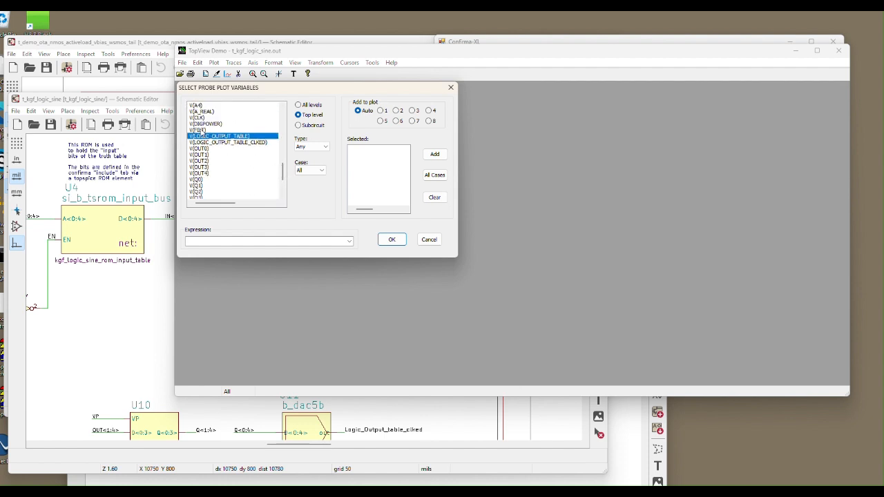
pyautogui.keyDown('ctrl'); pyautogui.click(198, 130); pyautogui.keyUp('ctrl')
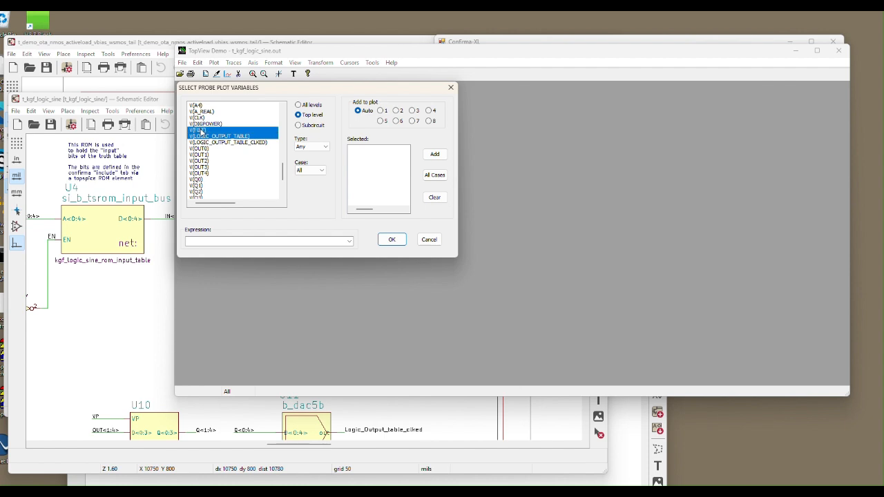
pyautogui.click(435, 153)
pyautogui.click(392, 239)
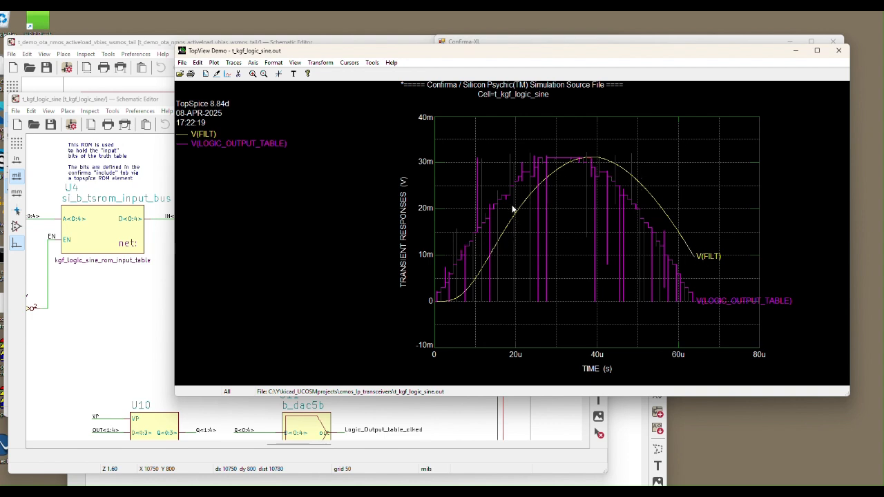
# Close the TopView plot window and rearrange the t_kgf_logic_sine schematic and Confirma-XL windows.
pyautogui.click(838, 50)
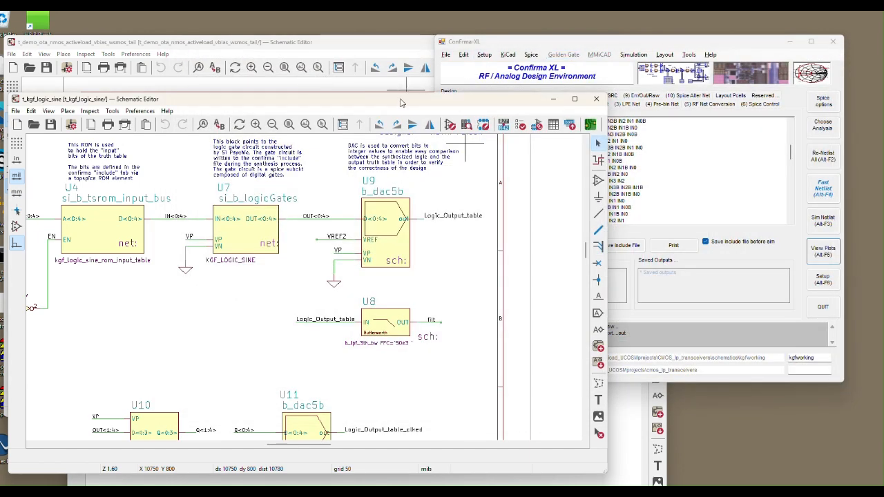
pyautogui.moveTo(402, 102); pyautogui.dragTo(419, 106)
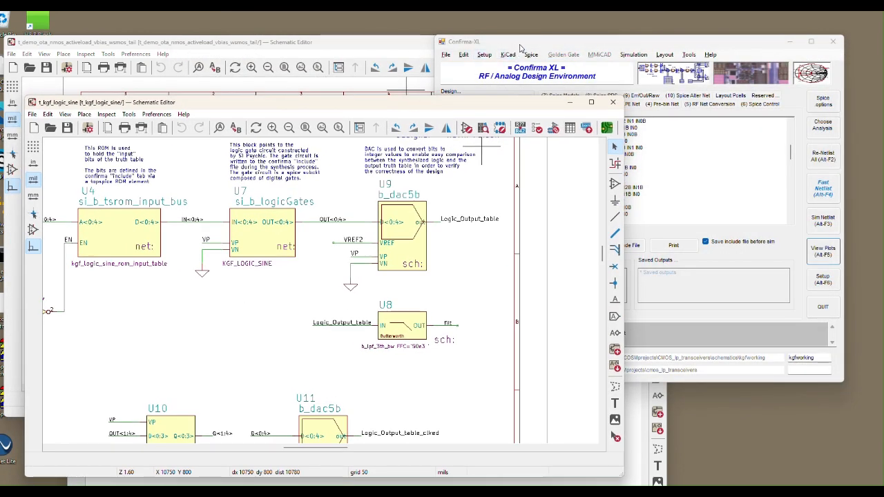
pyautogui.moveTo(520, 44); pyautogui.dragTo(589, 42)
pyautogui.click(438, 104)
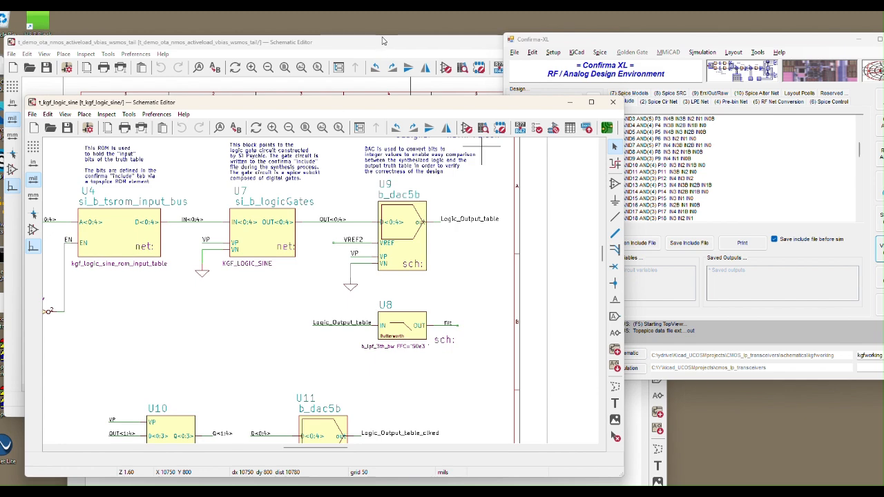
# Compare the t_demo_ota_nmos_activeload_vbias_wsmos_tail test schematic with the t_kgf_logic_sine schematic by alternating between their windows.
pyautogui.click(383, 41)
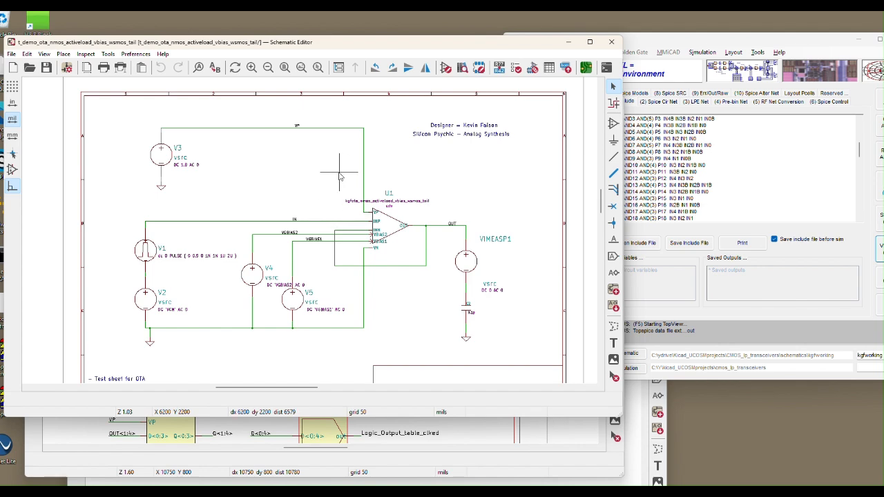
pyautogui.moveTo(340, 47); pyautogui.dragTo(359, 30)
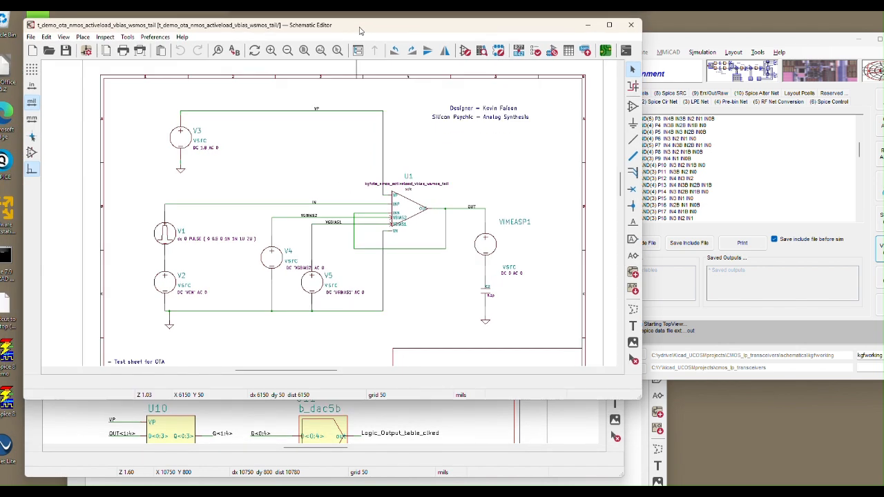
pyautogui.click(599, 466)
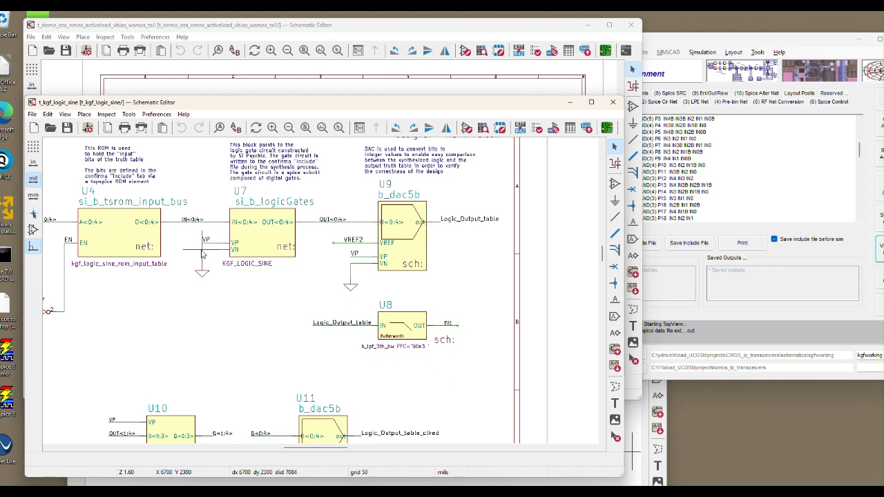
pyautogui.scroll(-1, 184, 256)
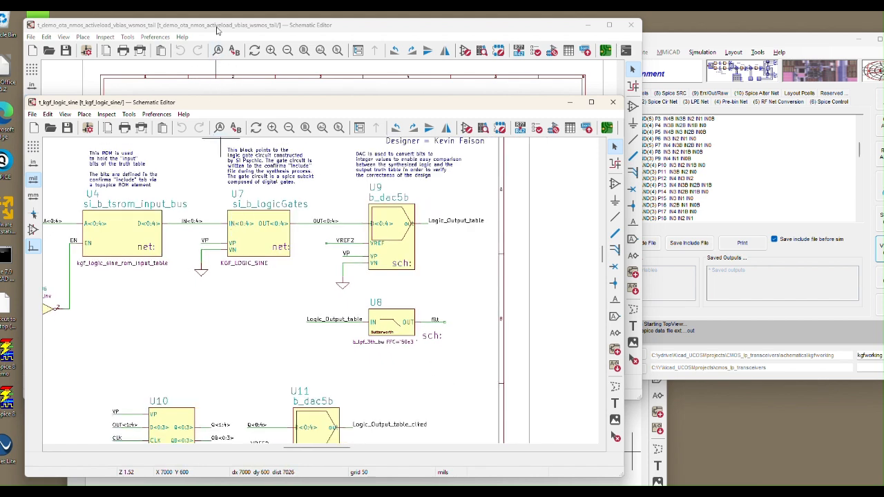
pyautogui.click(218, 27)
pyautogui.moveTo(218, 28); pyautogui.dragTo(283, 34)
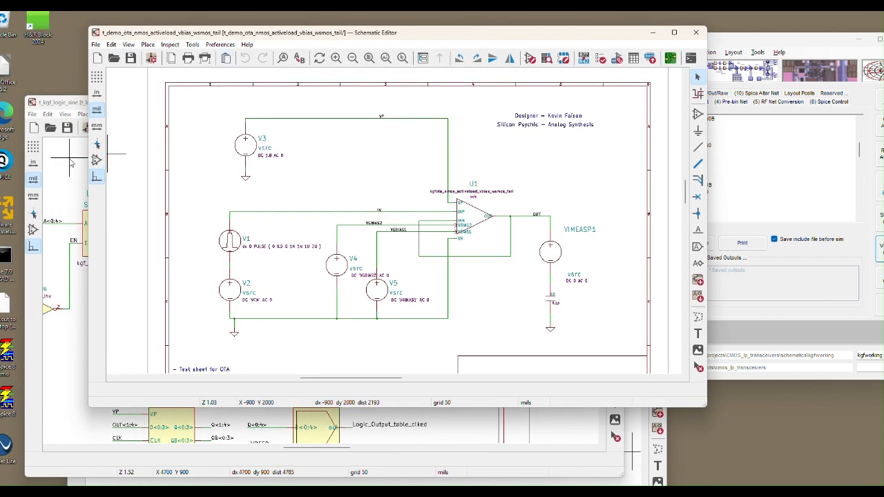
pyautogui.click(73, 105)
pyautogui.click(171, 36)
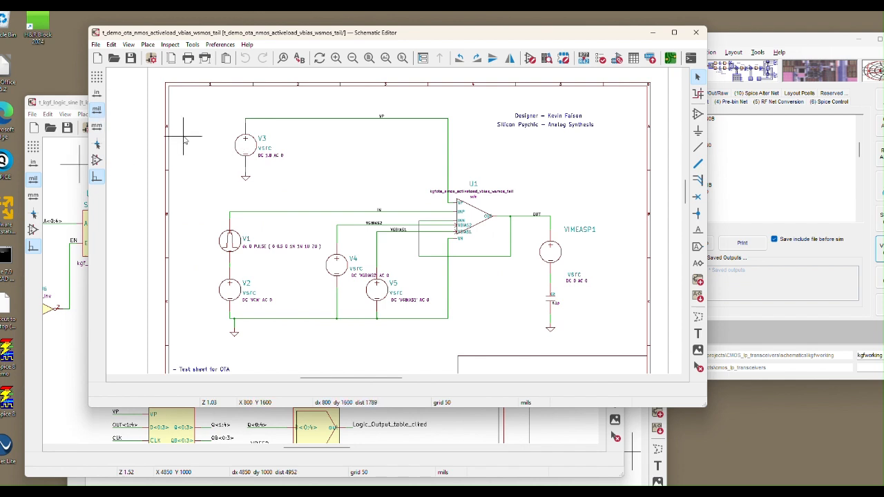
# Bring Confirma-XL to the front, open its T-Lin Calculator for a look, and close it.
pyautogui.click(724, 44)
pyautogui.moveTo(724, 44); pyautogui.dragTo(667, 48)
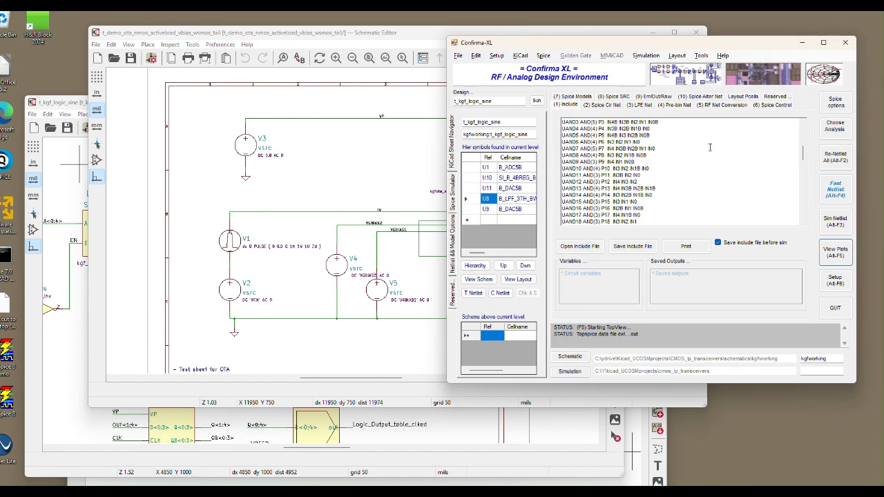
pyautogui.click(702, 58)
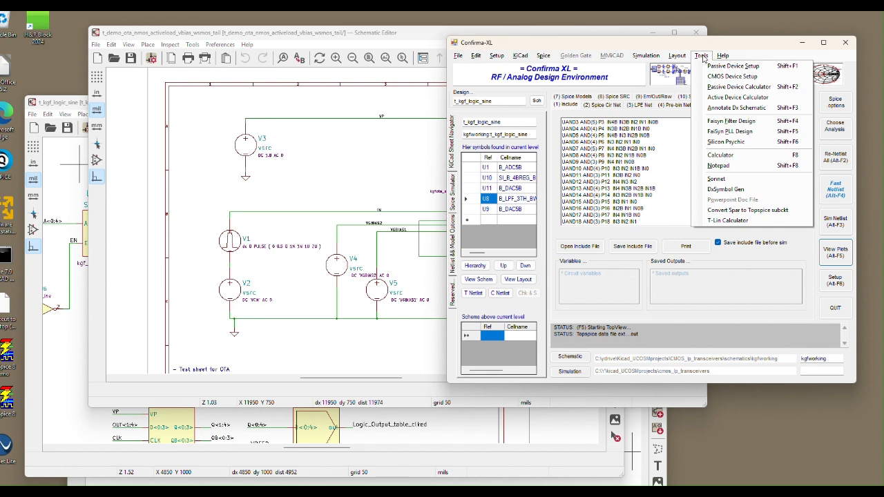
pyautogui.click(726, 220)
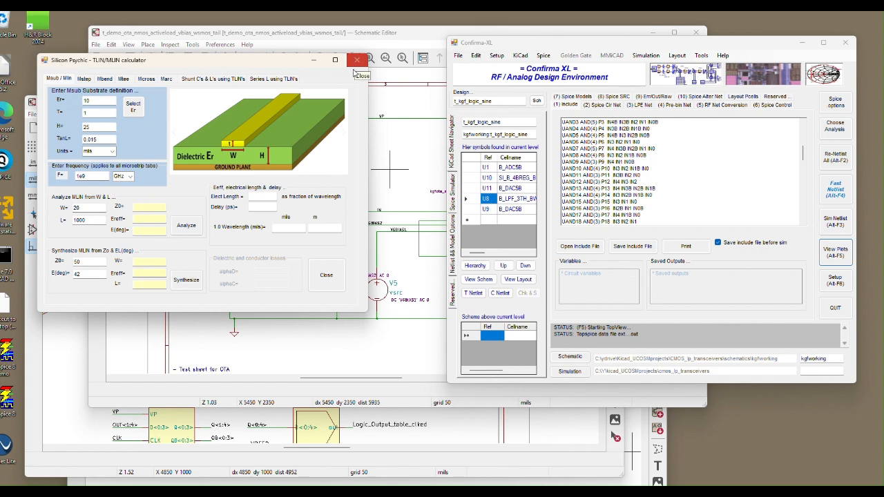
pyautogui.click(328, 280)
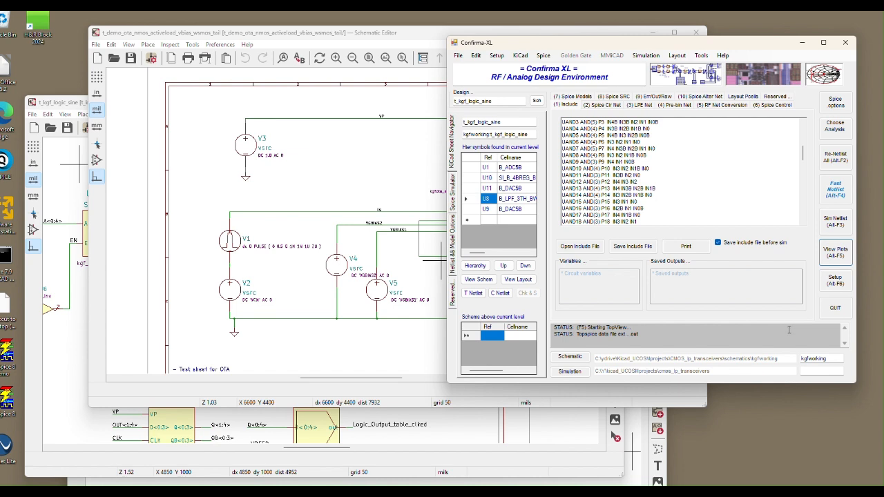
# View the open Lasi layout of cell D4_PA_PA_PRE_POST_AMP_DG and return to the layout and simulation commands in Confirma-XL.
pyautogui.click(676, 56)
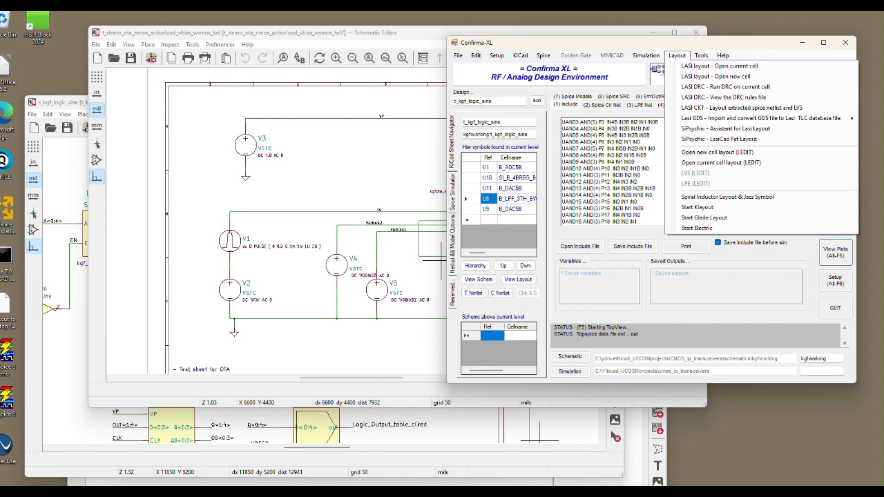
pyautogui.click(606, 492)
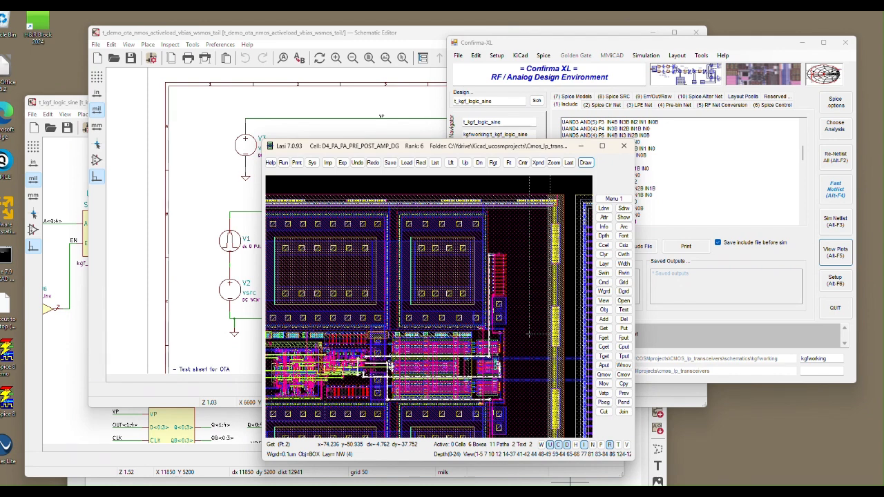
pyautogui.click(637, 46)
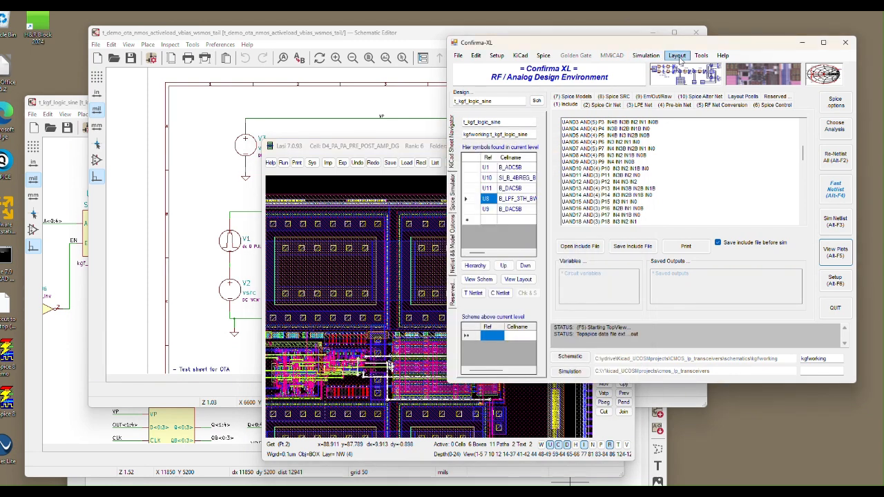
pyautogui.click(677, 55)
pyautogui.click(661, 69)
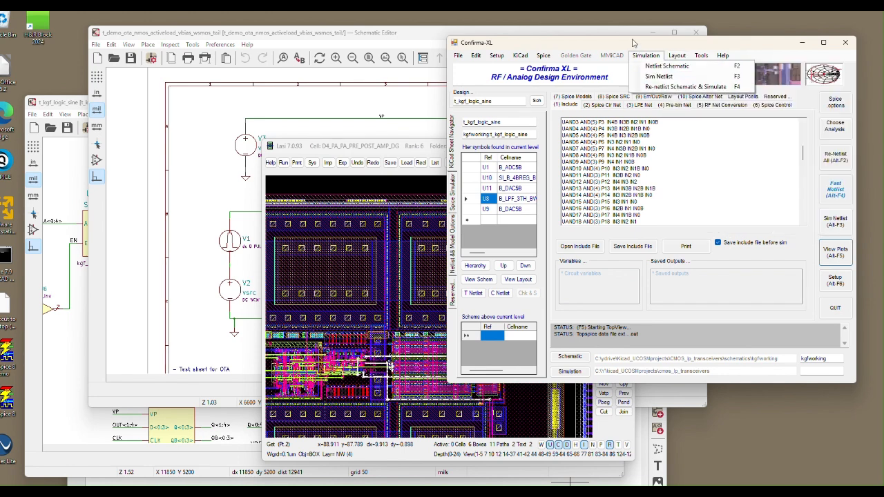
pyautogui.moveTo(633, 44); pyautogui.dragTo(612, 45)
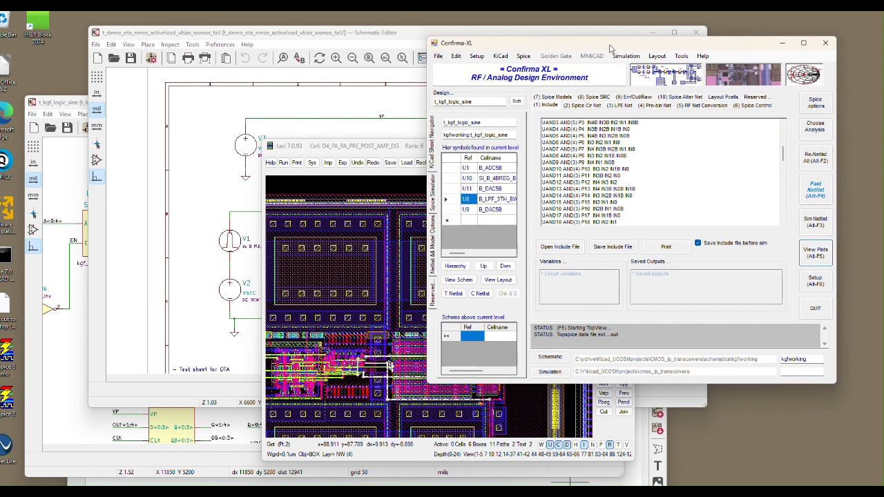